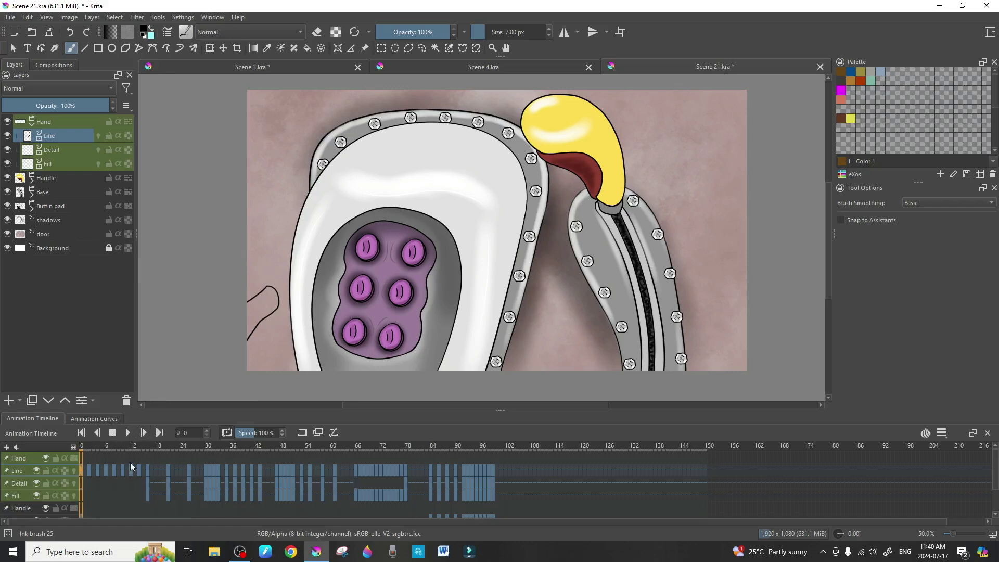
Play the animation, then step through the opening hand line-art frames up to frame 11 and return to frame 0.
click(127, 432)
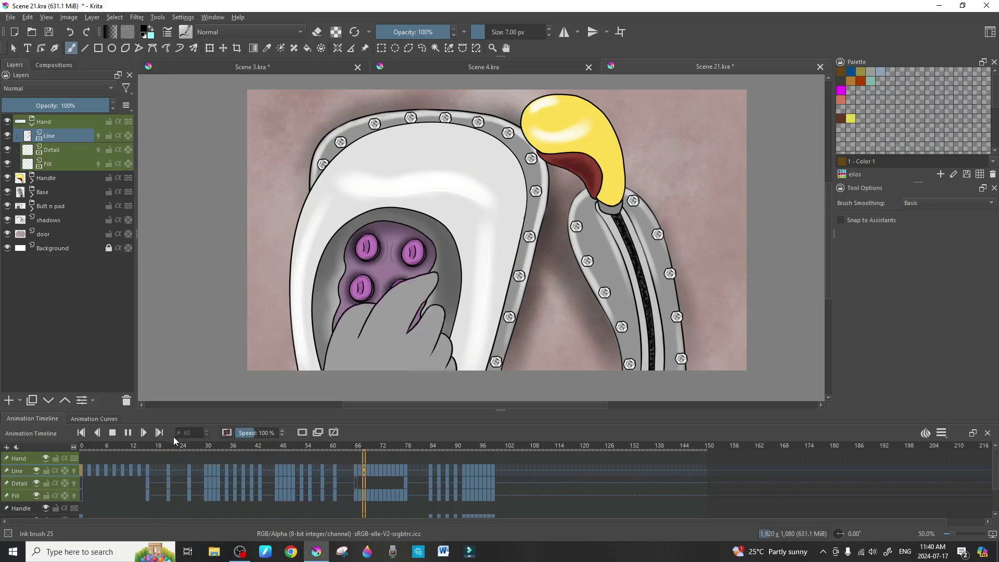
click(112, 433)
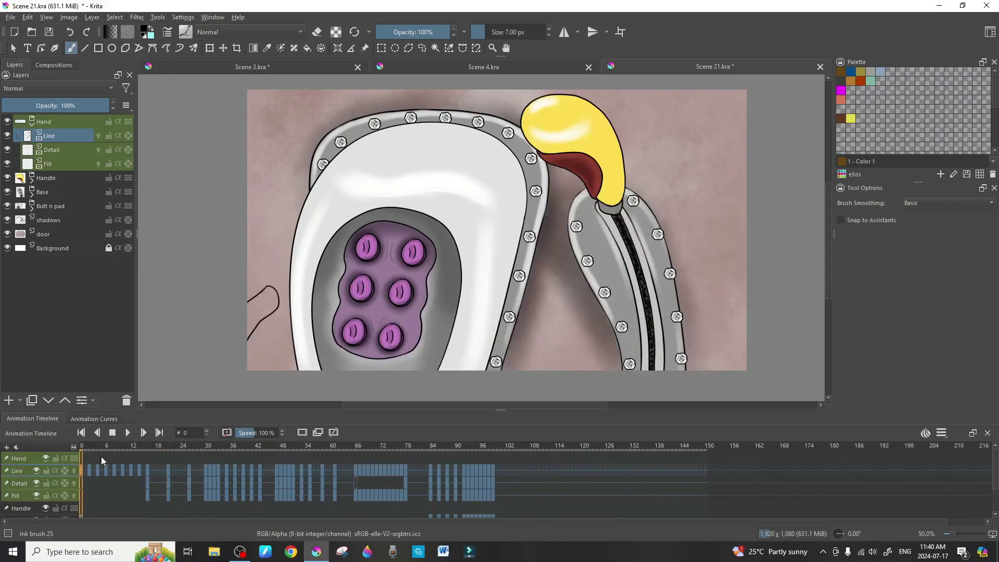
key(period)
key(period)
key(period)
key(period)
key(period)
key(period)
key(period)
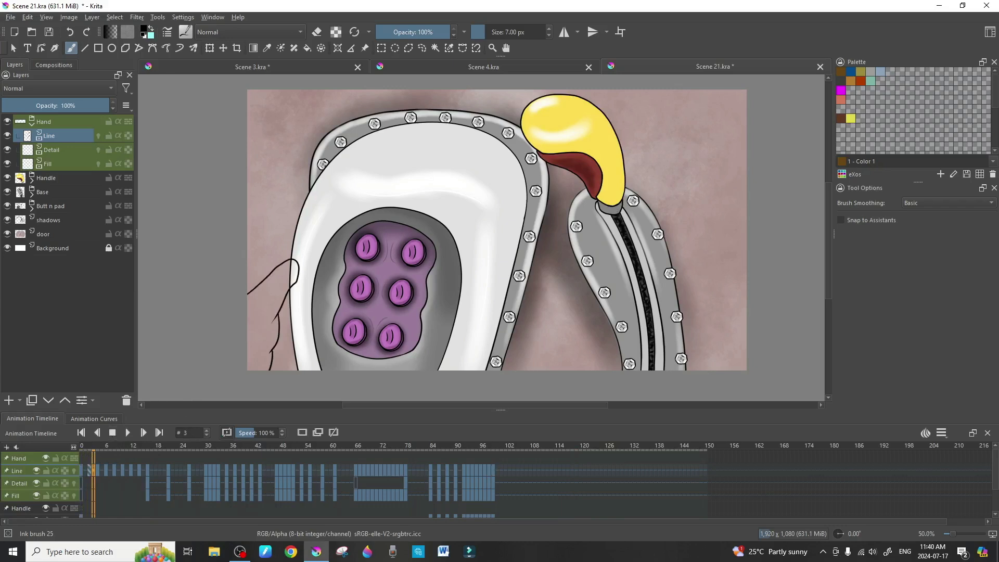
key(period)
key(period)
key(period)
key(period)
key(period)
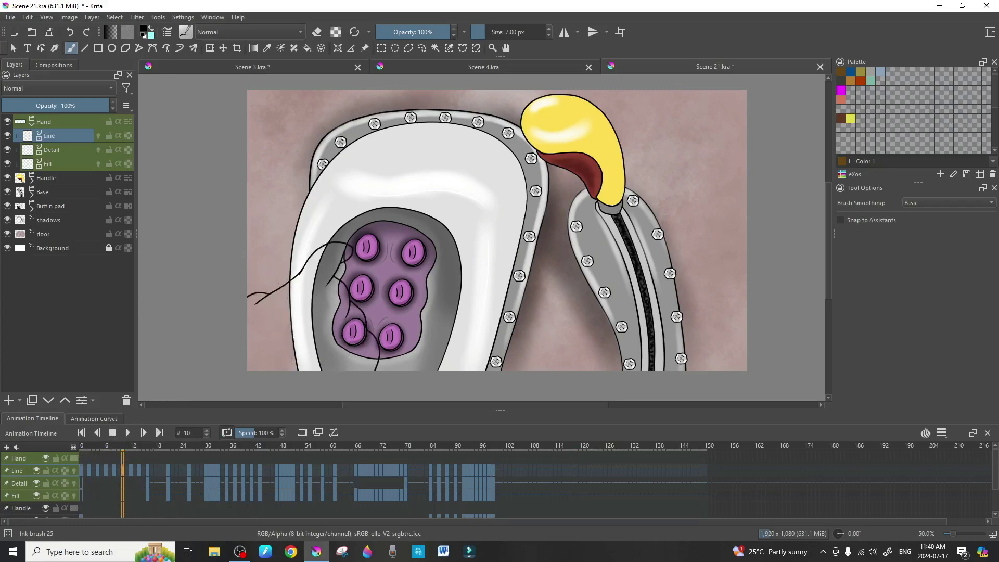
key(comma)
key(comma)
key(comma)
key(comma)
key(comma)
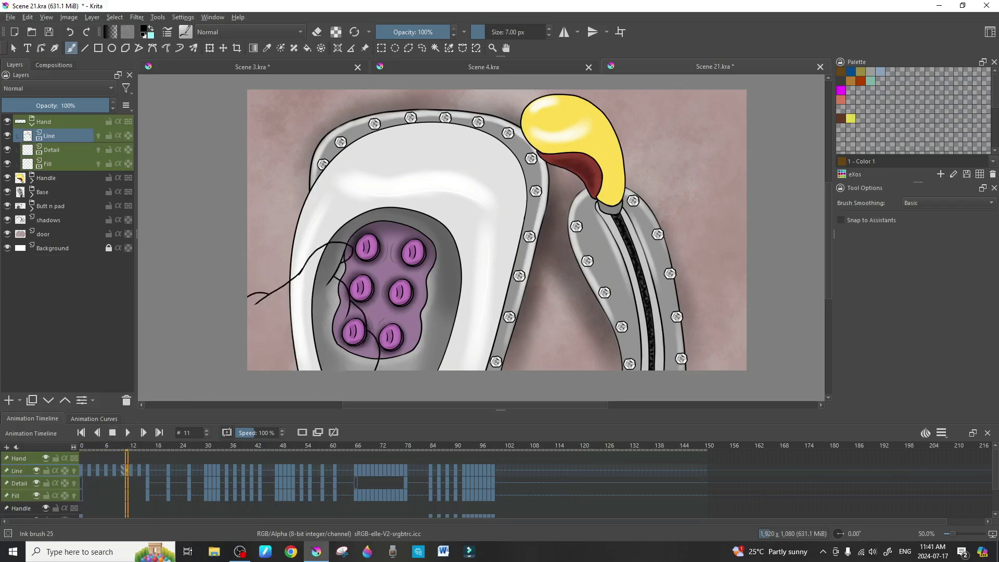
key(comma)
key(comma)
key(comma)
key(comma)
key(comma)
key(comma)
key(comma)
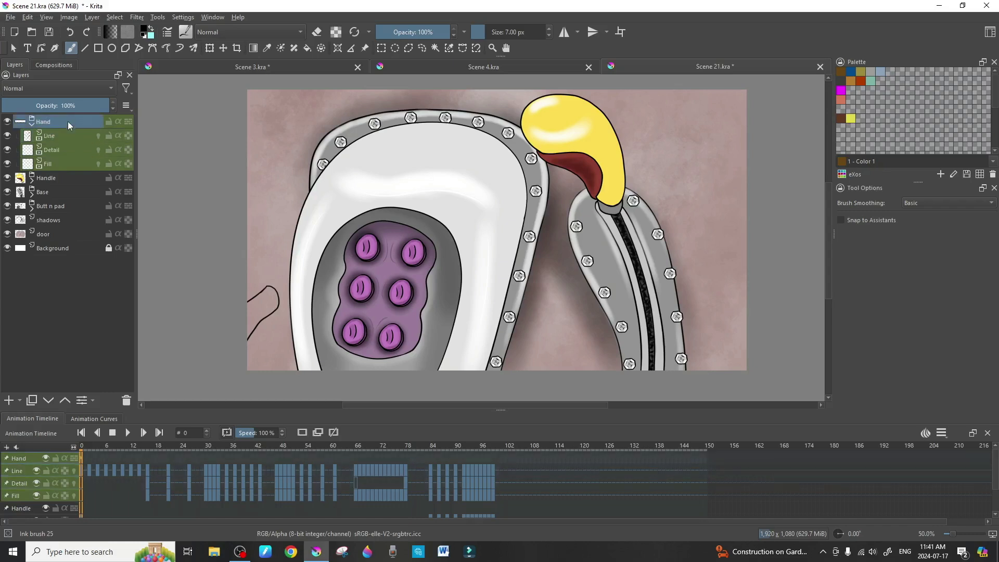
click(62, 149)
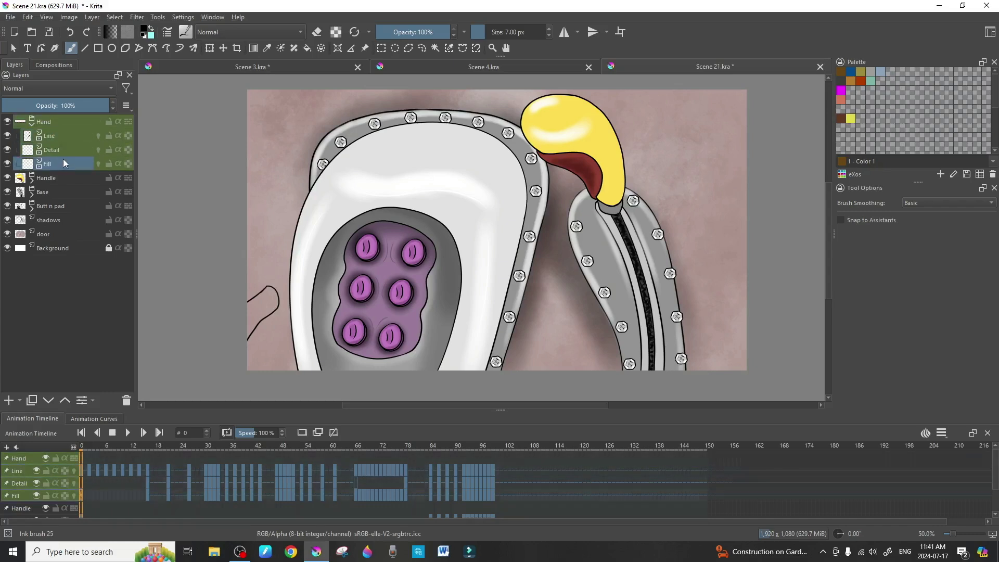
click(70, 124)
click(68, 137)
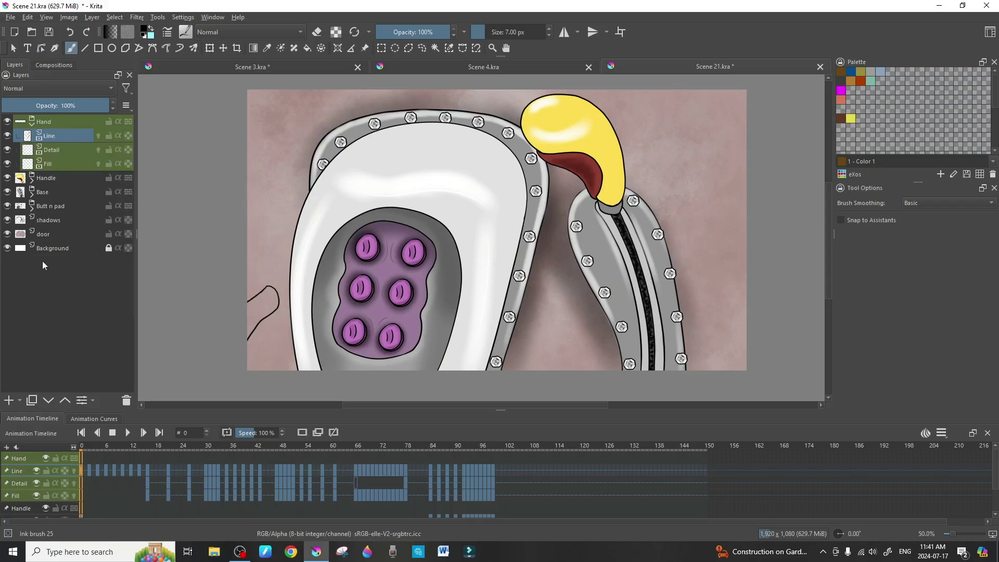
mouse_move(268, 296)
mouse_down()
mouse_move(254, 317)
mouse_move(264, 308)
mouse_up()
key(ctrl+z)
click(52, 167)
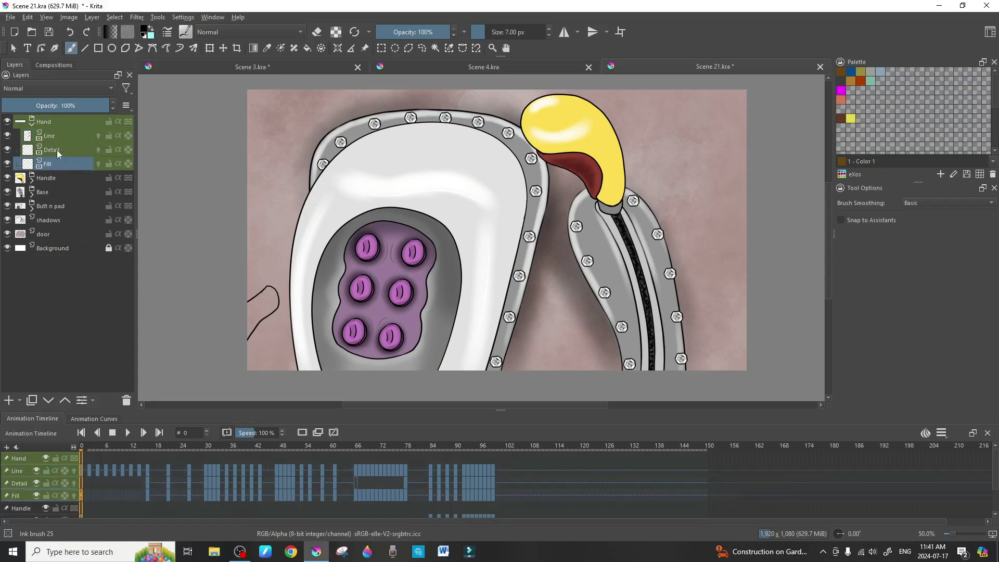
click(58, 151)
Add a colorize mask to the Line layer of the Hand group.
click(62, 138)
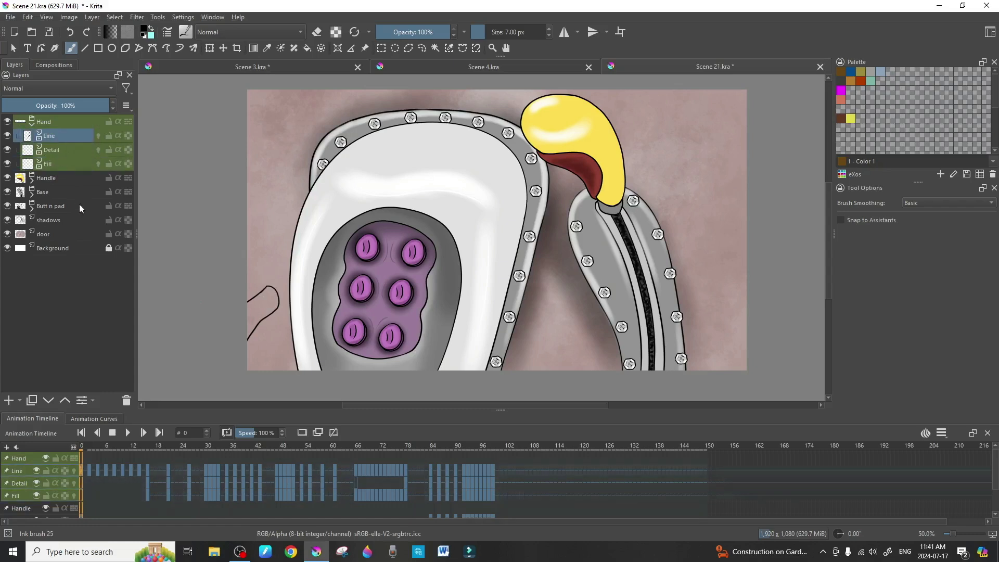
right_click(58, 136)
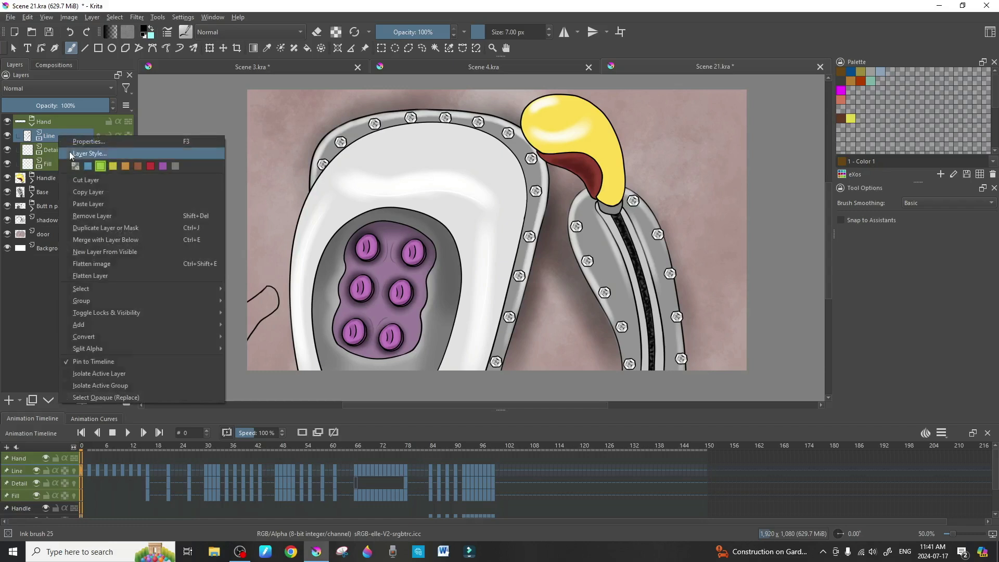
mouse_move(164, 325)
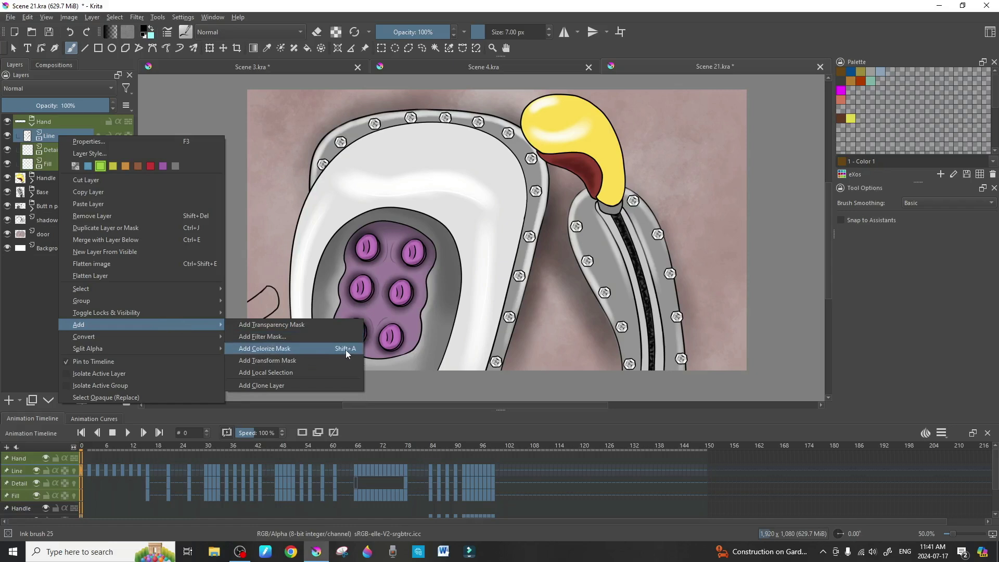
click(57, 148)
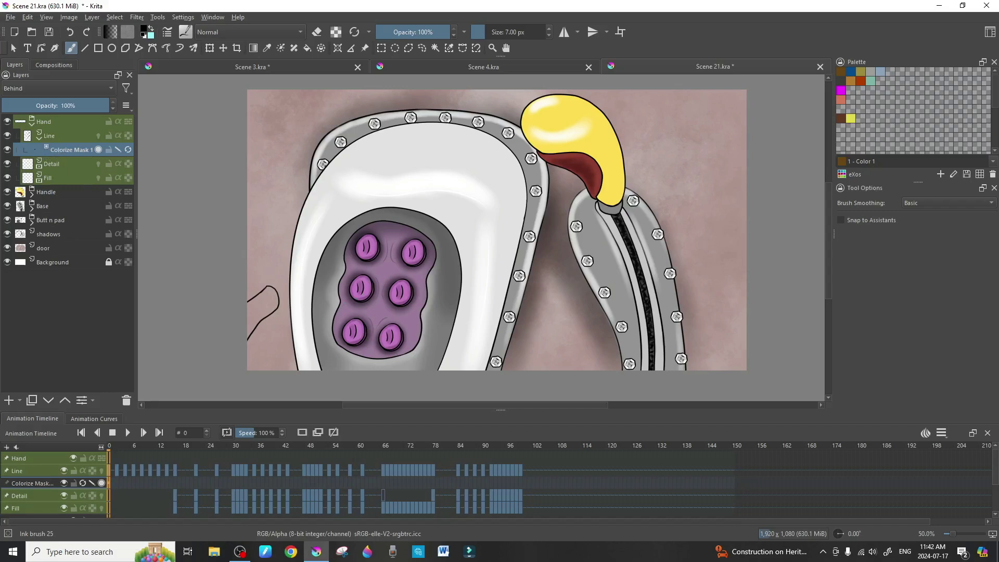
Sample the hand's grey fill from frame 30 and brush a grey cross inside the hand outline on frame 0.
click(235, 449)
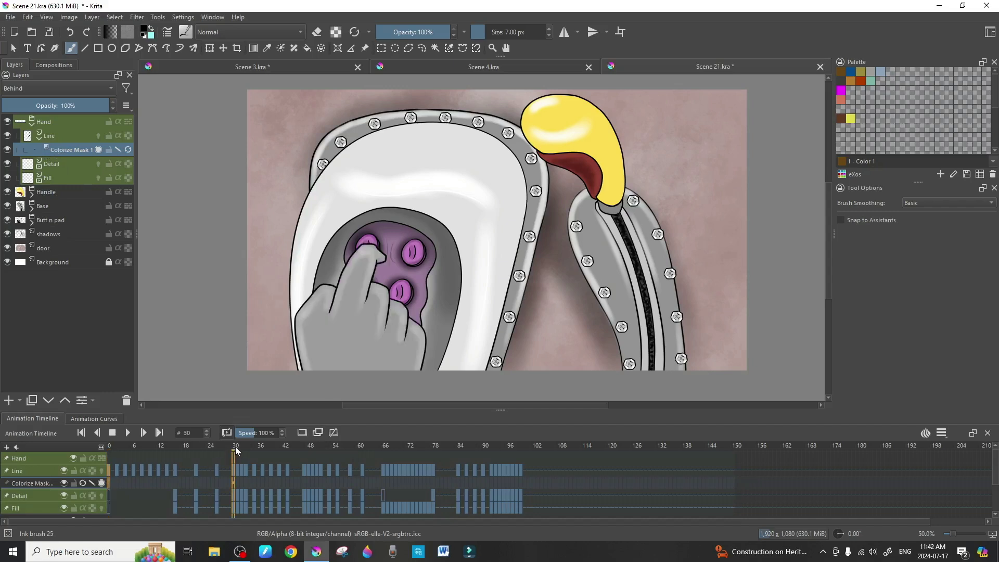
key(p)
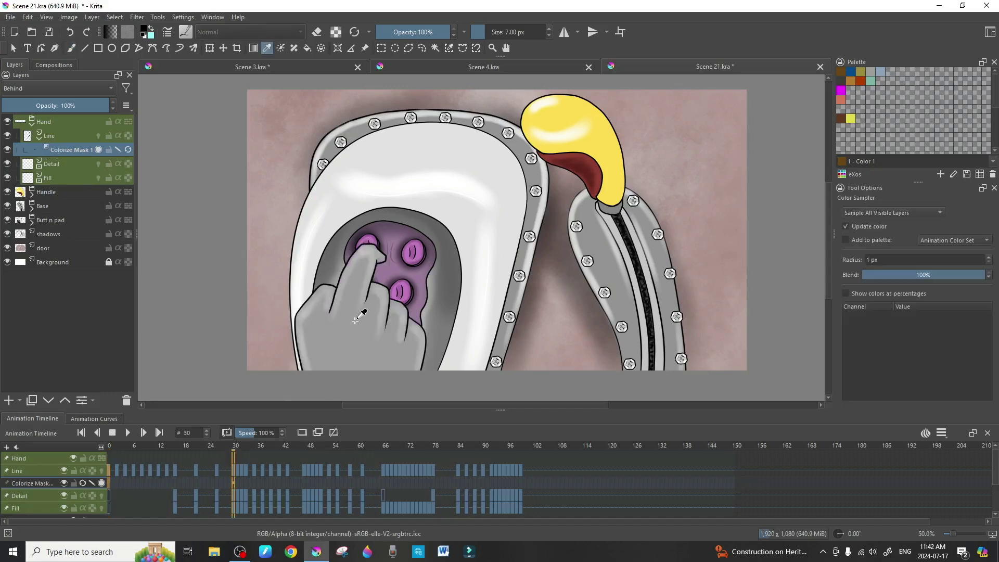
click(349, 333)
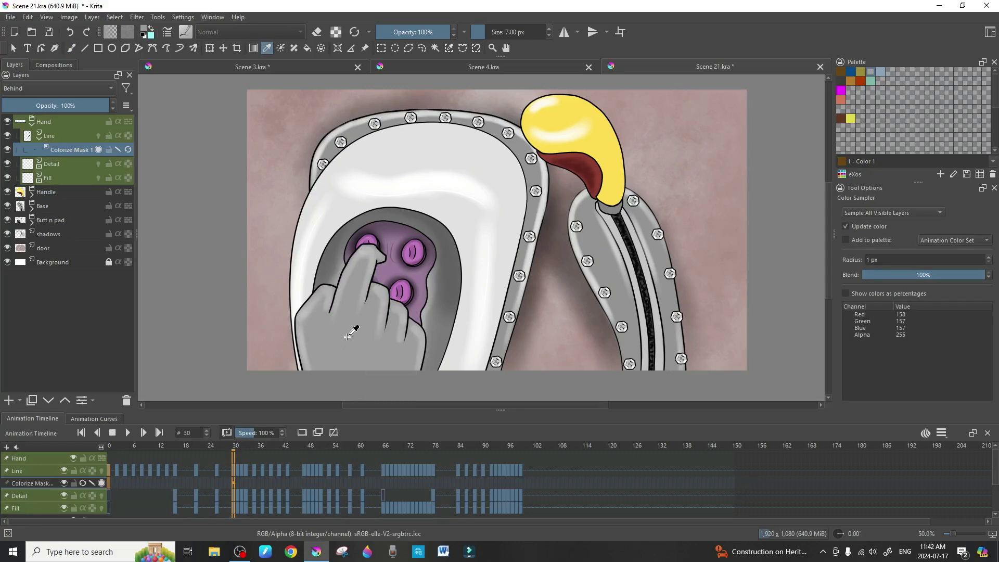
click(871, 71)
click(110, 446)
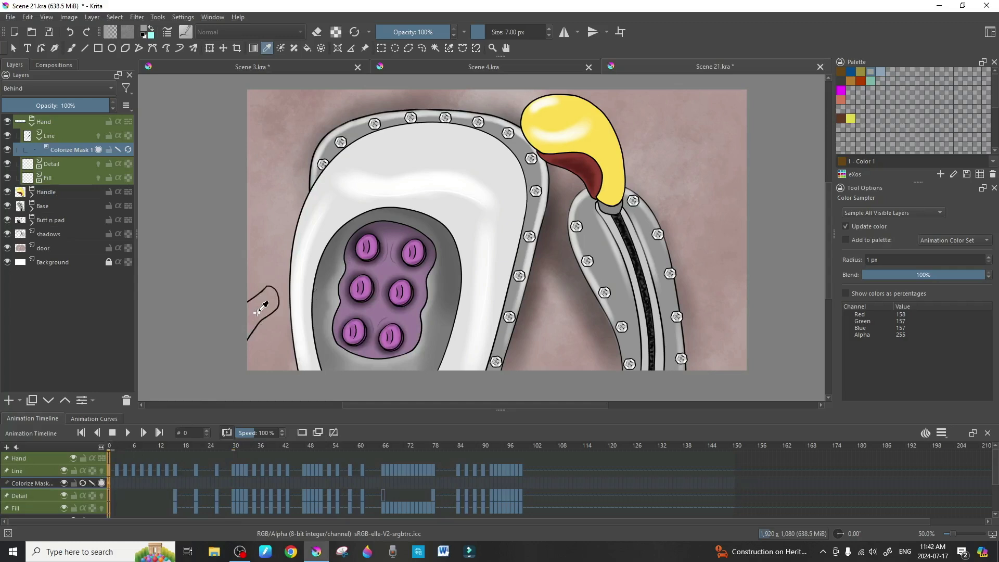
key(b)
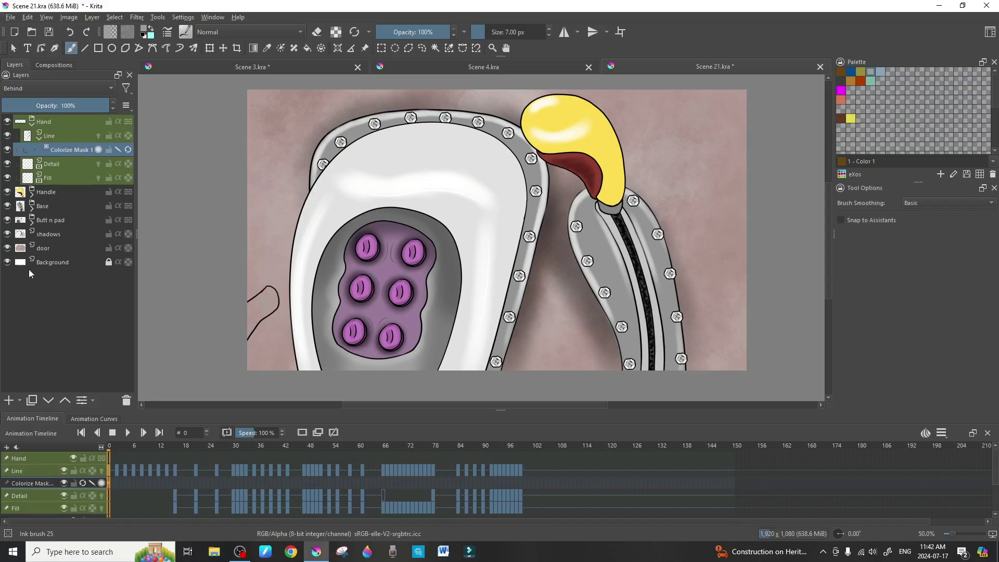
Hide the door, shadows, Butt n pad, Base and Handle layers, leaving the hand on the white background.
click(9, 249)
click(8, 234)
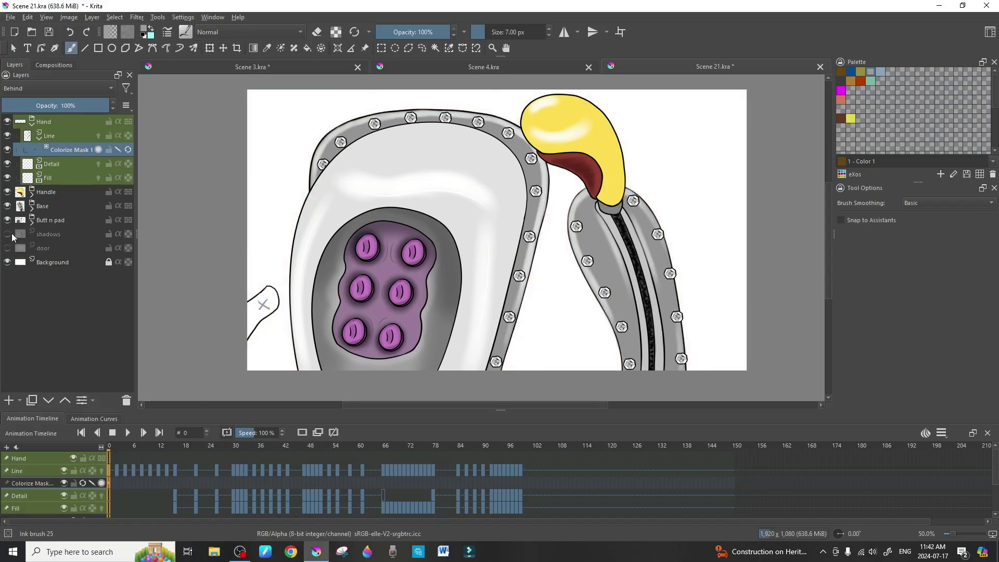
click(8, 221)
click(7, 206)
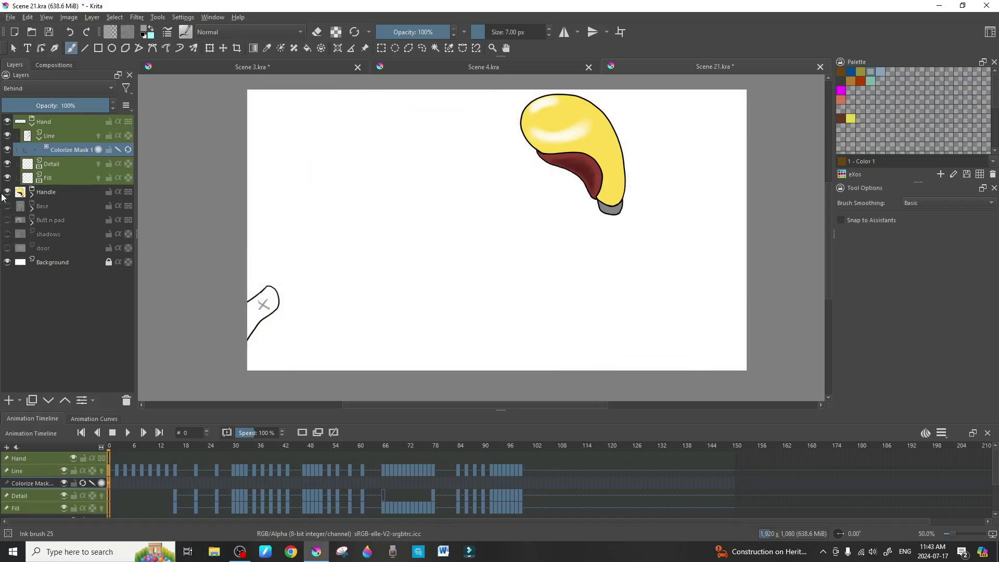
click(8, 192)
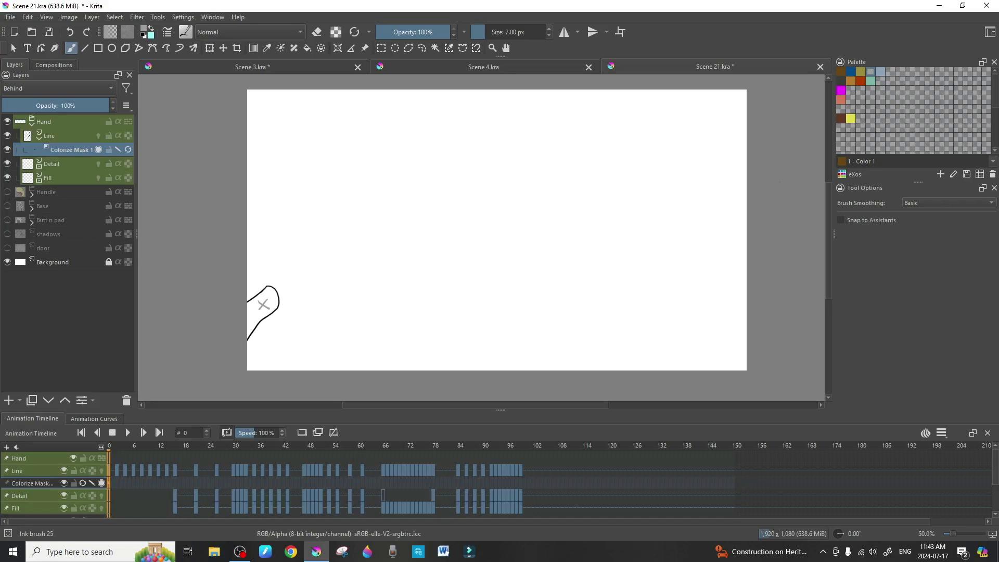
Brush a magenta cross on the empty area outside the hand as the colorize mask's background key stroke.
click(841, 91)
drag(499, 188, 538, 224)
drag(537, 184, 499, 223)
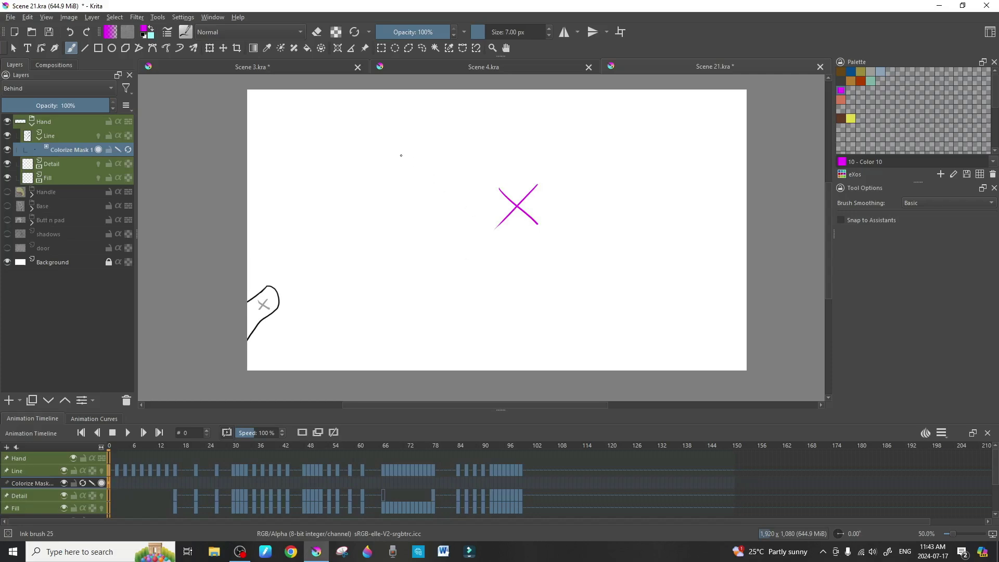
Switch to the Colorize Mask editing tool and check the Tool Options entry in the list of dockers.
click(281, 50)
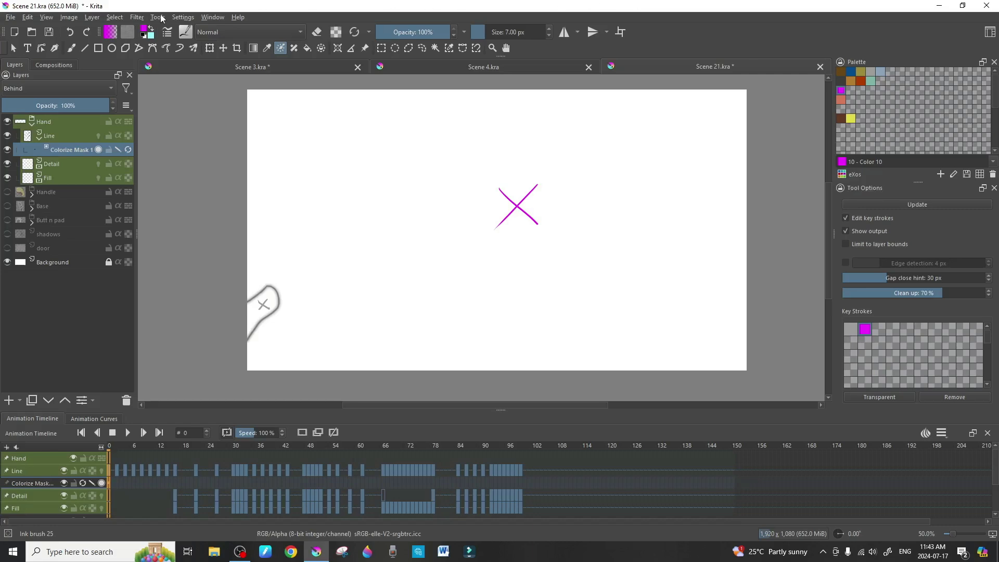
click(183, 17)
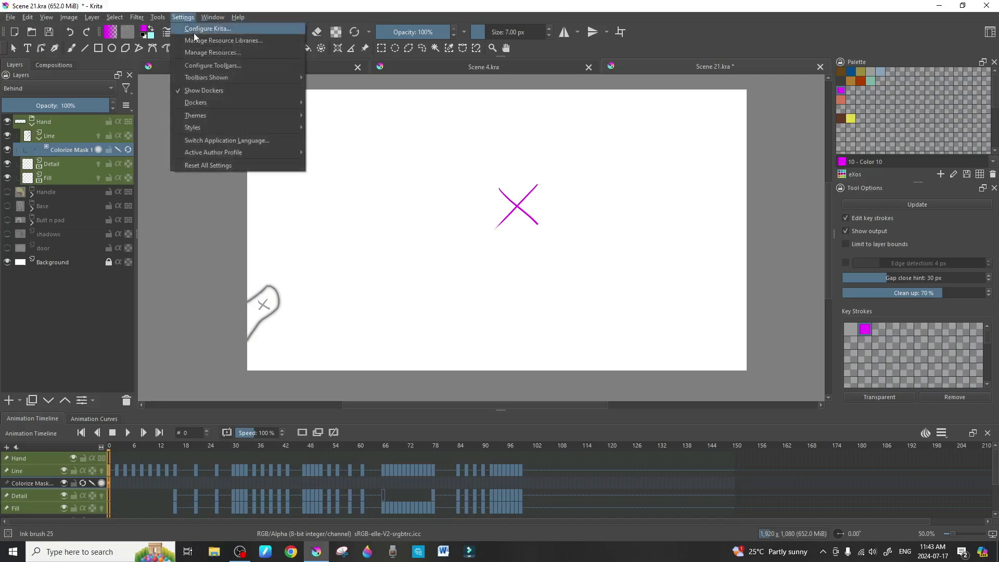
mouse_move(204, 103)
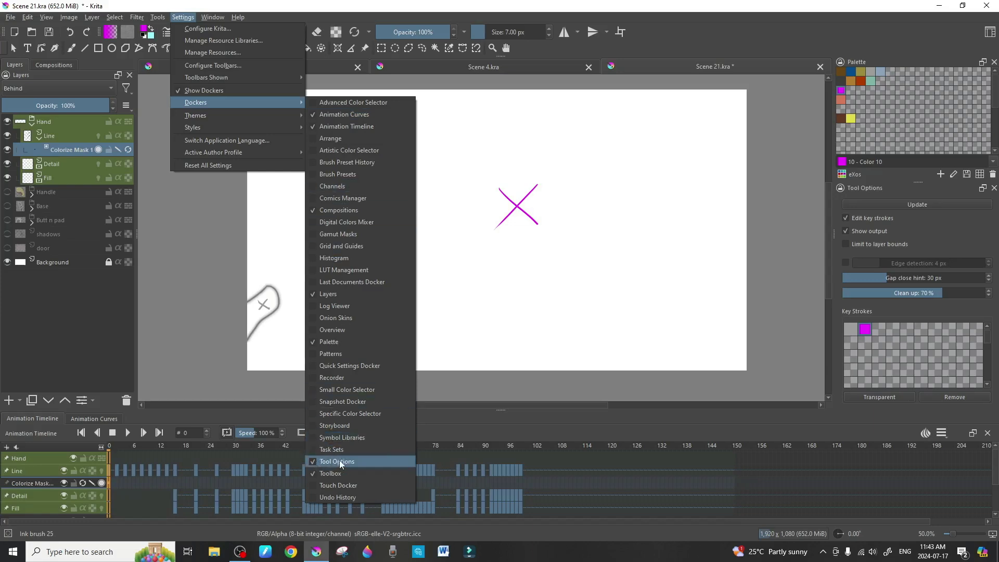
click(312, 472)
key(Escape)
key(Escape)
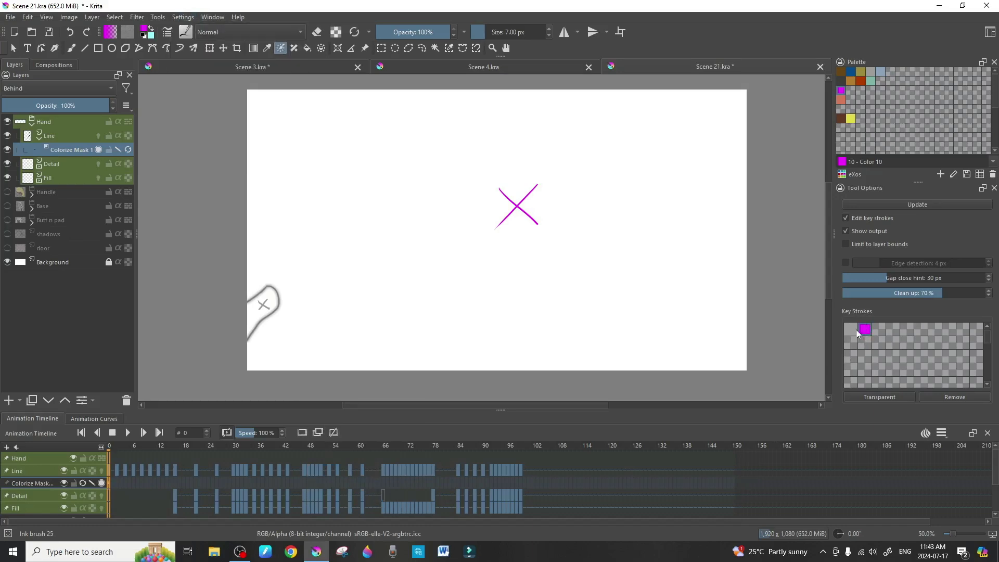
Try adding orange and yellow key-stroke crosses on the empty canvas area, and undo both of them.
click(841, 100)
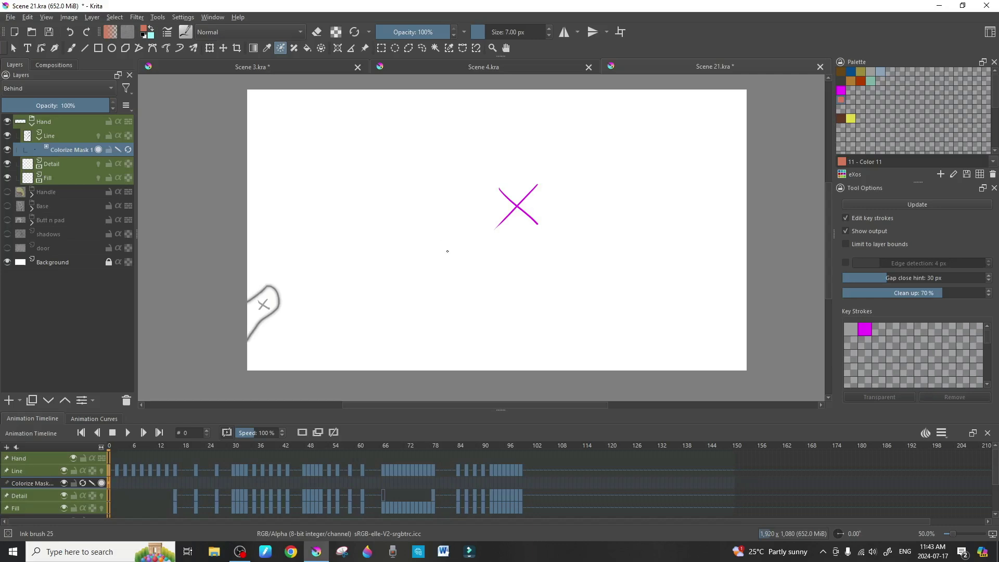
mouse_move(601, 264)
mouse_down()
mouse_move(622, 277)
mouse_move(596, 296)
mouse_up()
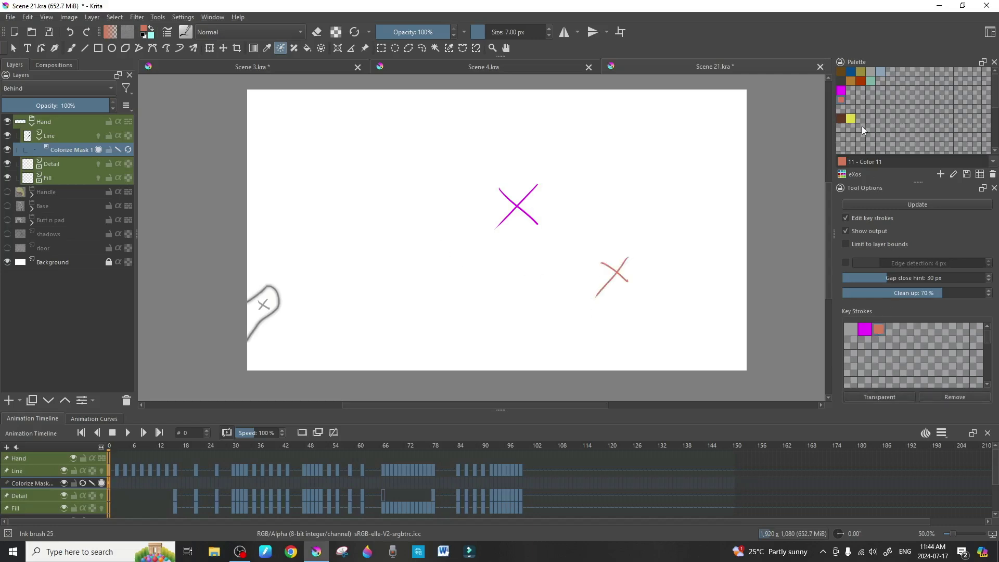
click(851, 119)
mouse_move(661, 243)
mouse_down()
mouse_move(679, 260)
mouse_move(656, 270)
mouse_up()
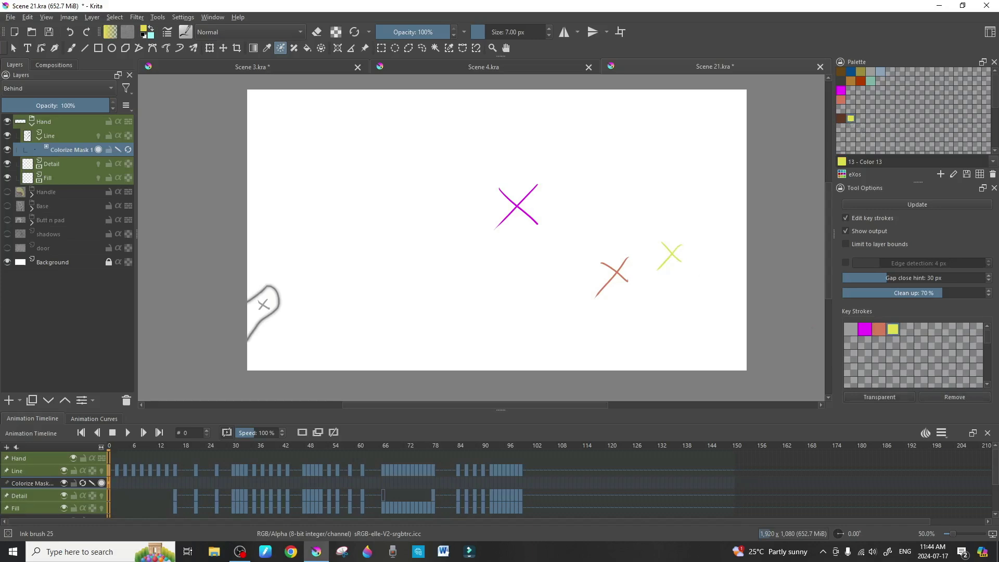
key(ctrl+z)
key(ctrl+z)
key(ctrl+z)
key(ctrl+z)
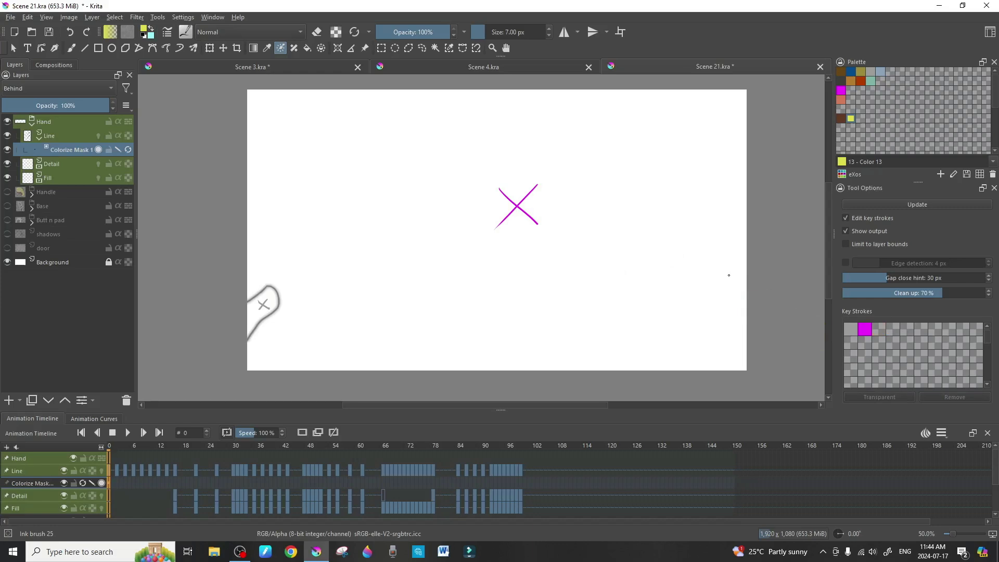
Set the magenta key stroke as transparent and update the colorize mask to fill the hand.
click(865, 330)
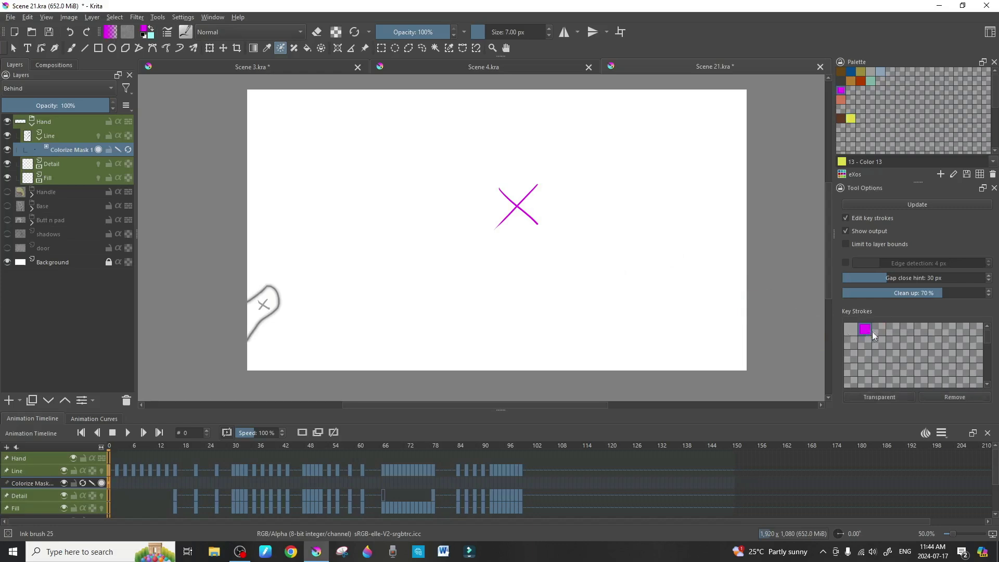
click(875, 398)
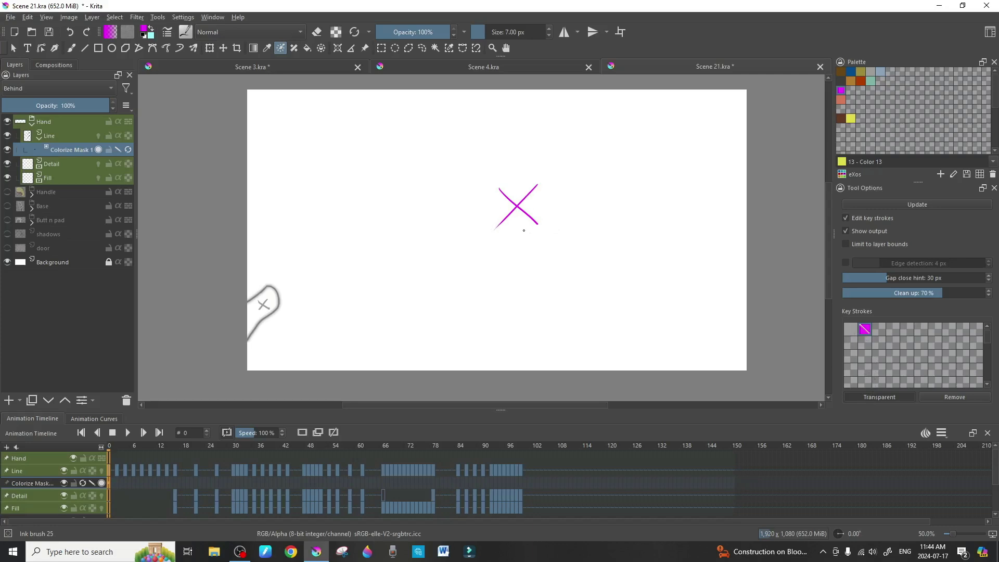
click(128, 150)
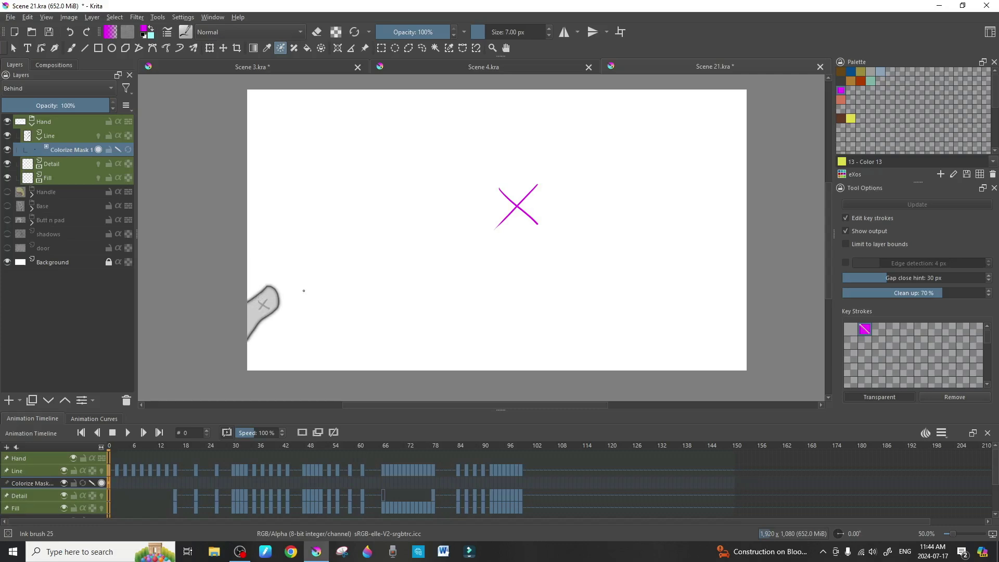
Turn off key-stroke editing on the colorize mask to preview the clean grey fill, and turn it back on.
click(118, 149)
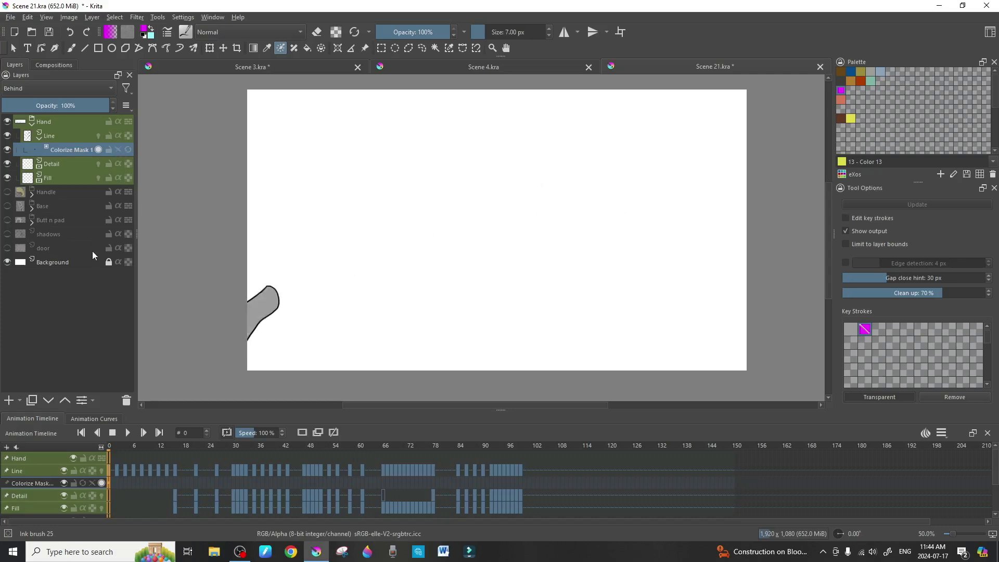
click(118, 149)
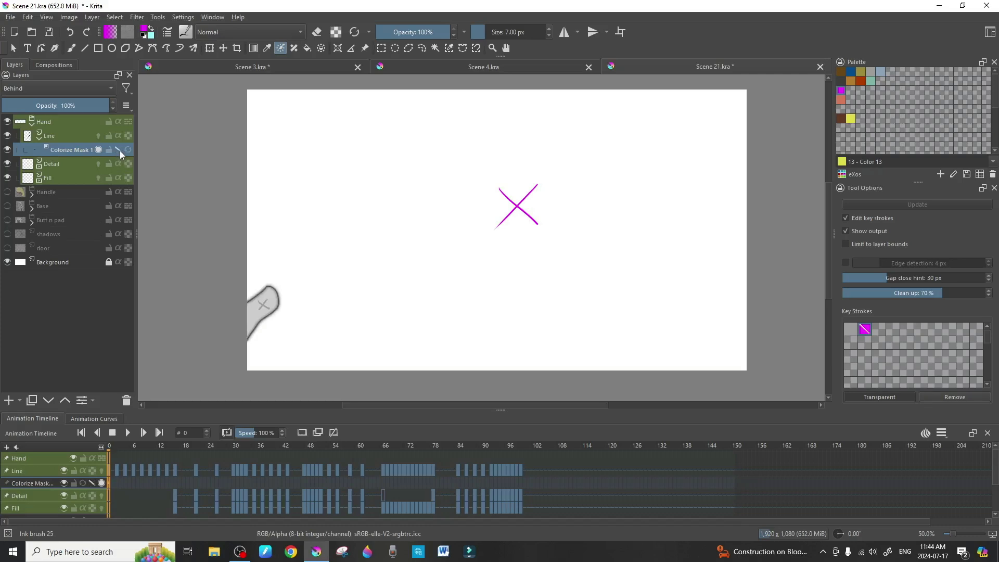
Turn off key-stroke editing on the colorize mask and convert the mask to a paint layer.
click(119, 150)
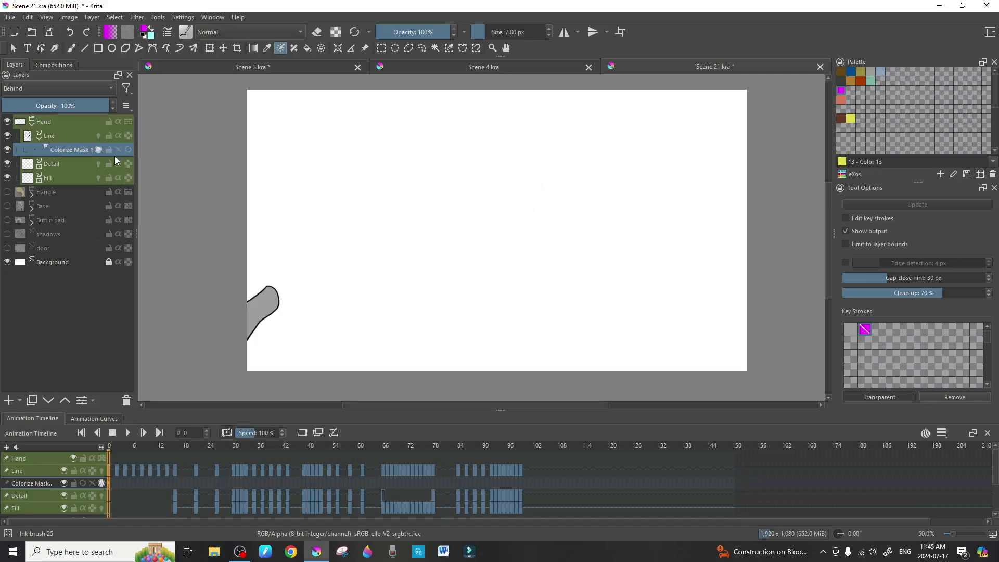
right_click(81, 149)
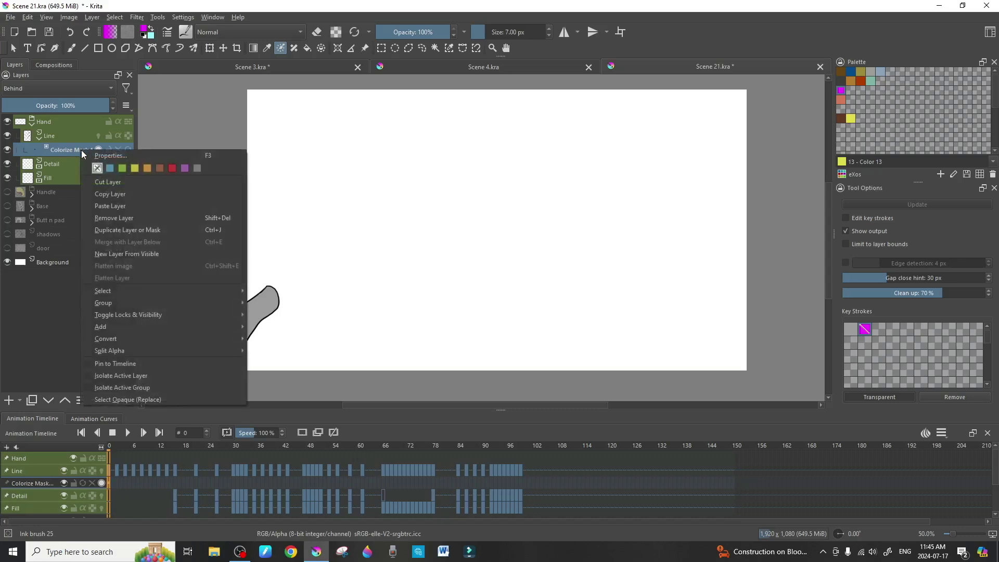
mouse_move(182, 335)
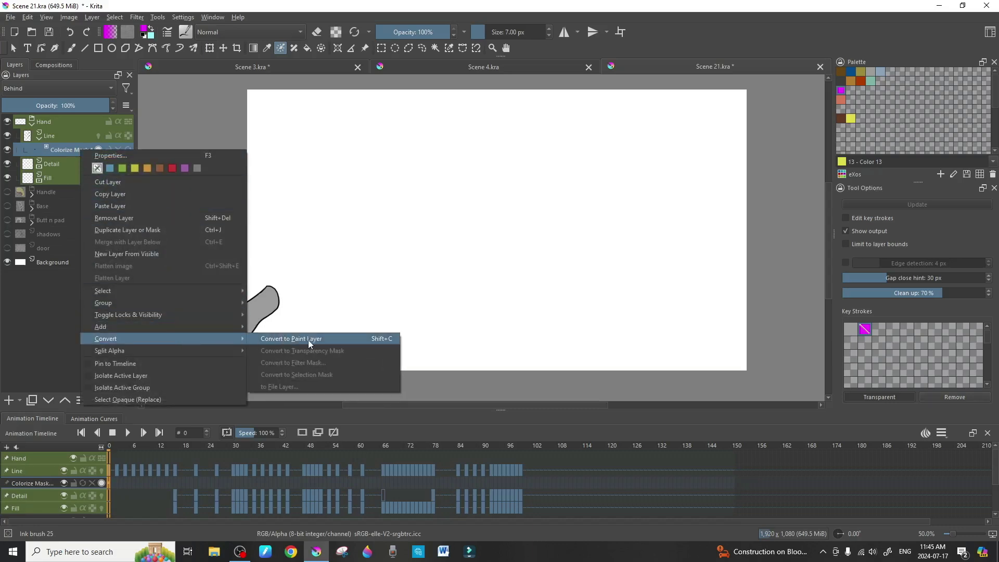
click(385, 339)
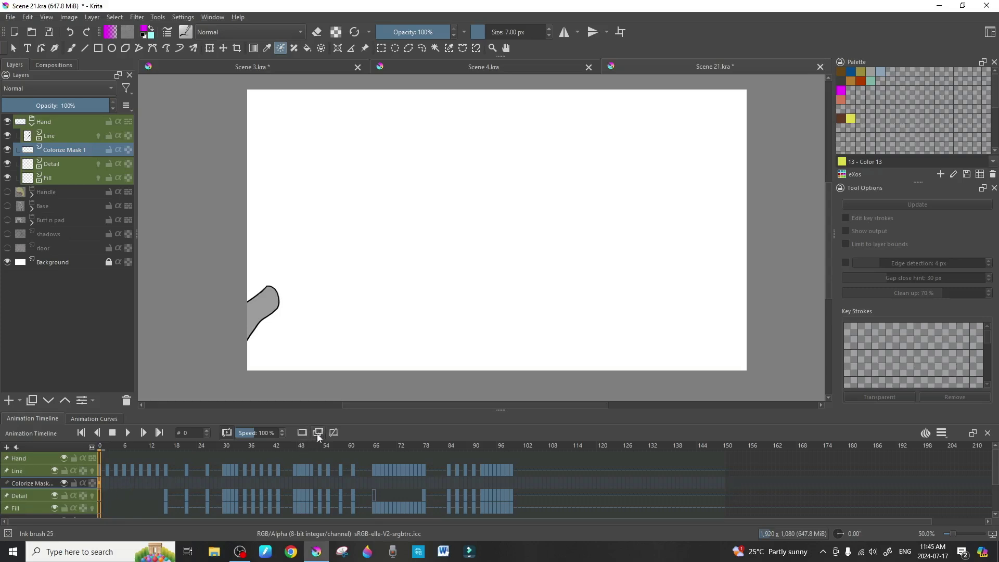
Move the grey keyframe at frame 0 from the converted layer to the Fill layer, and delete the leftover Colorize Mask 1 layer.
click(116, 478)
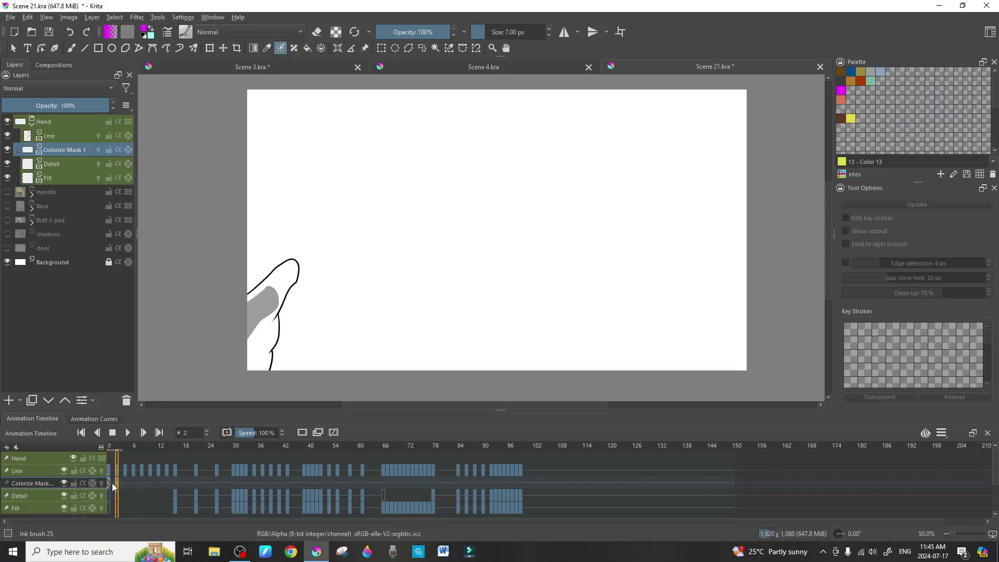
click(107, 482)
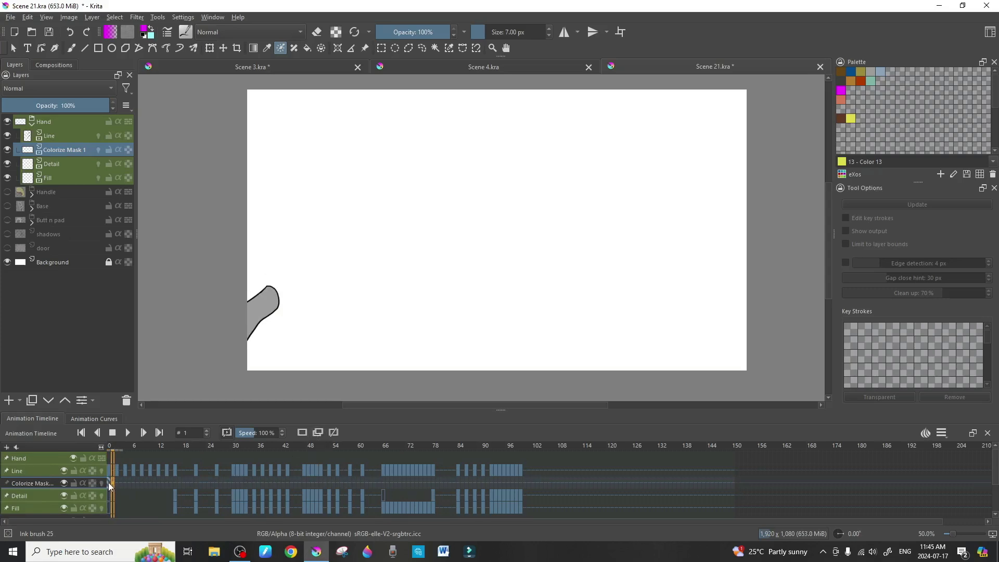
click(112, 479)
drag(110, 485, 108, 507)
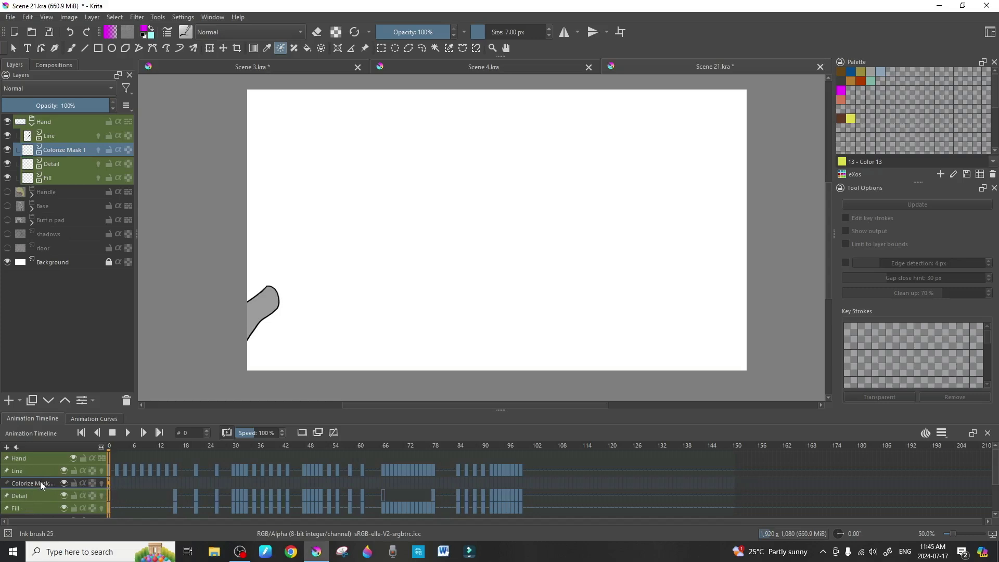
click(127, 401)
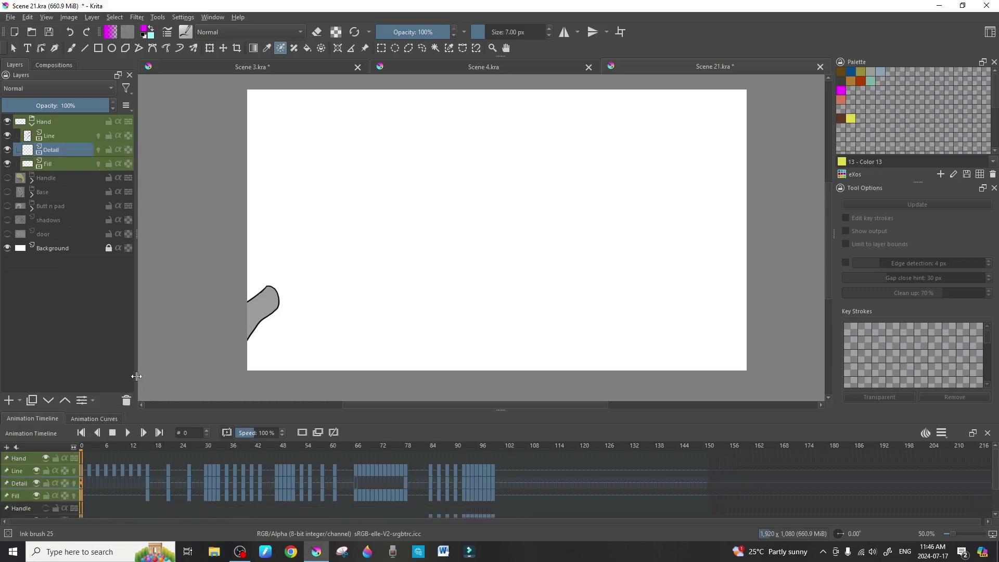
Compare frames 0 and 2, and add a blank keyframe at frame 2 of the Fill layer to end the held grey.
click(90, 482)
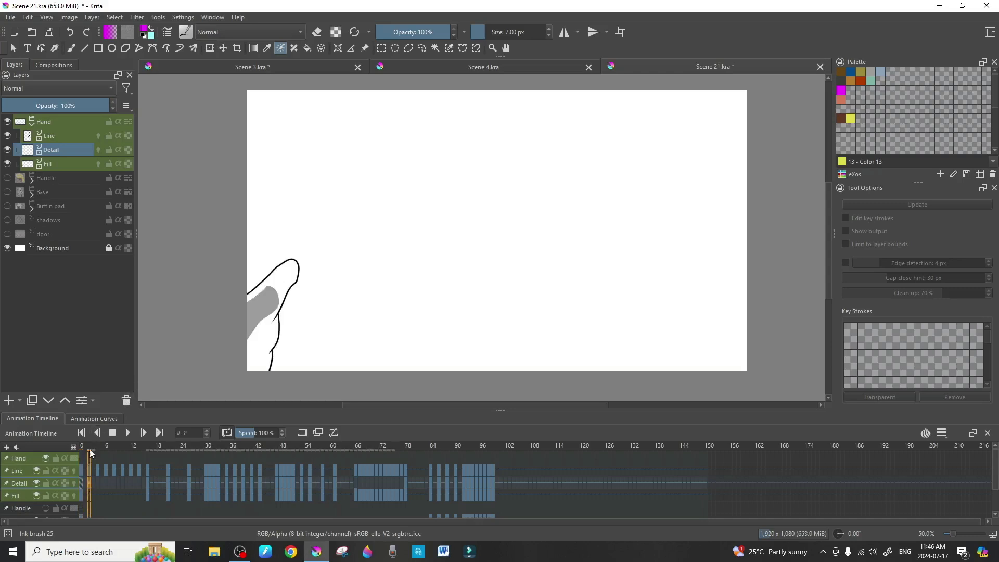
key(Left)
key(Left)
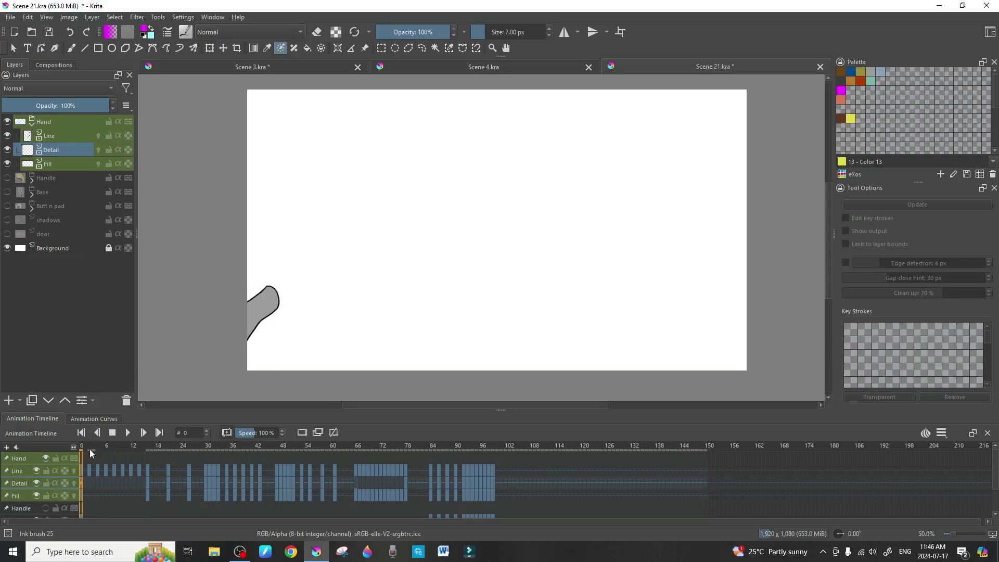
click(89, 449)
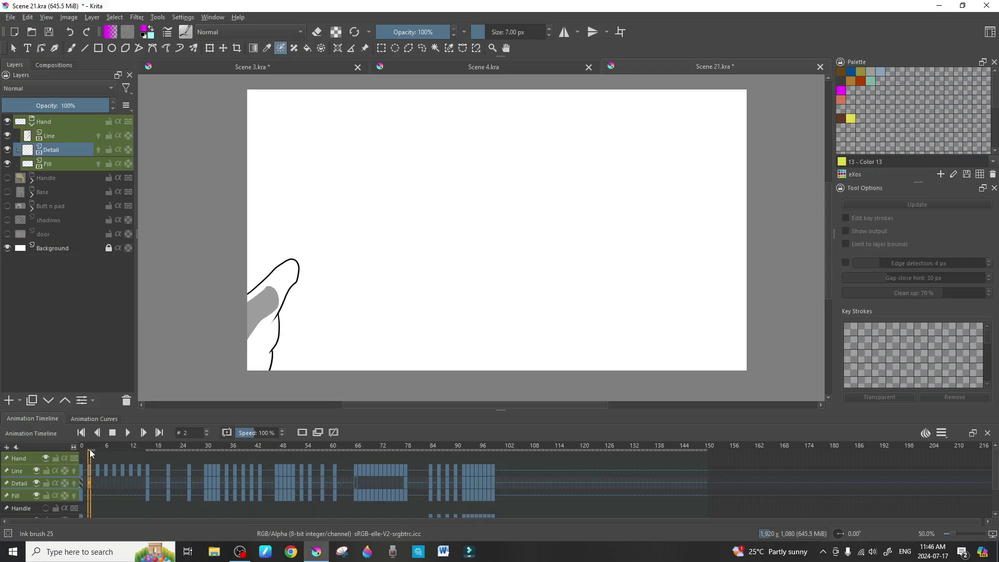
key(b)
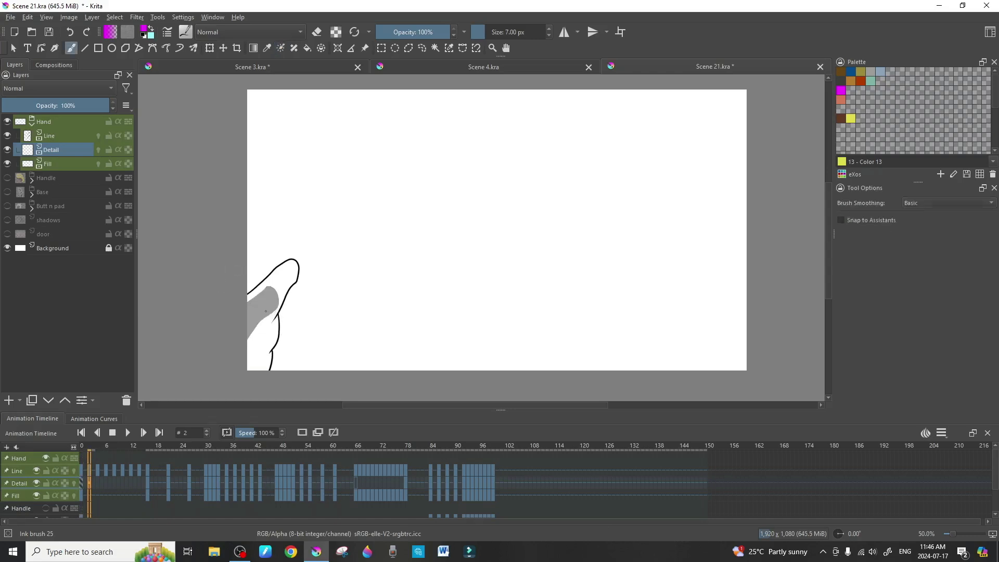
click(20, 495)
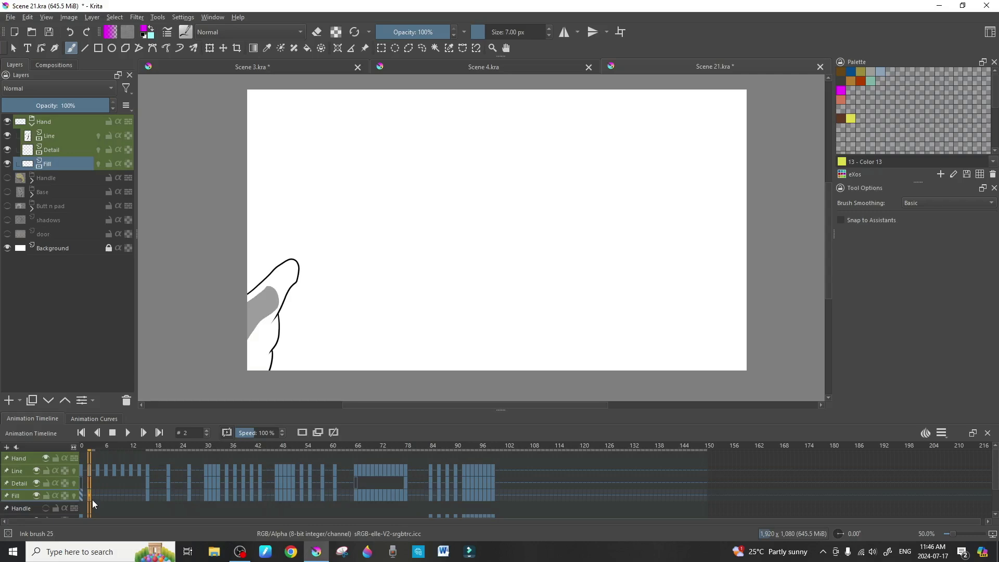
key(Delete)
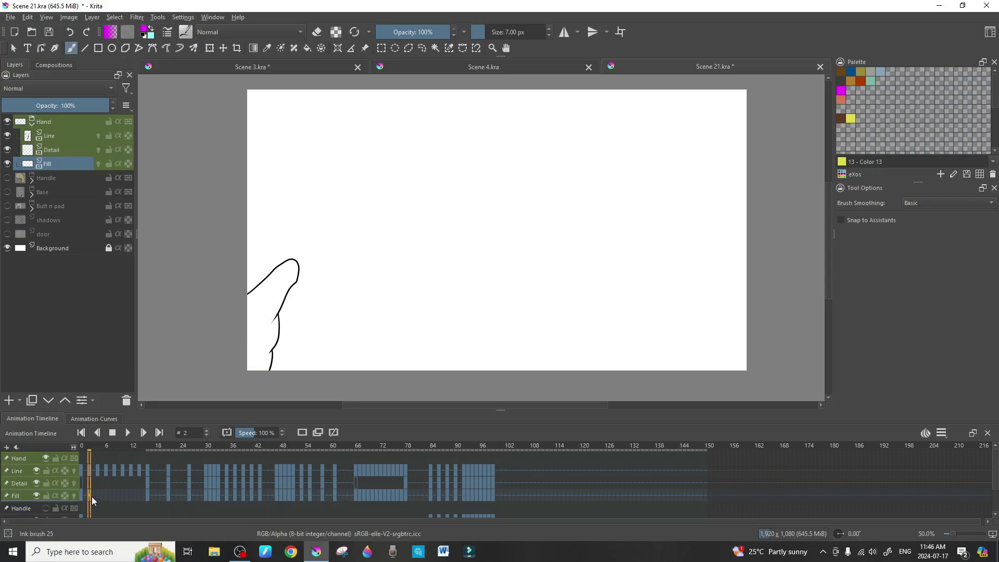
click(94, 497)
click(88, 496)
Add a colorize mask to the Line layer at frame 2, with a grey cross inside the hand and a magenta cross on the empty canvas.
click(73, 136)
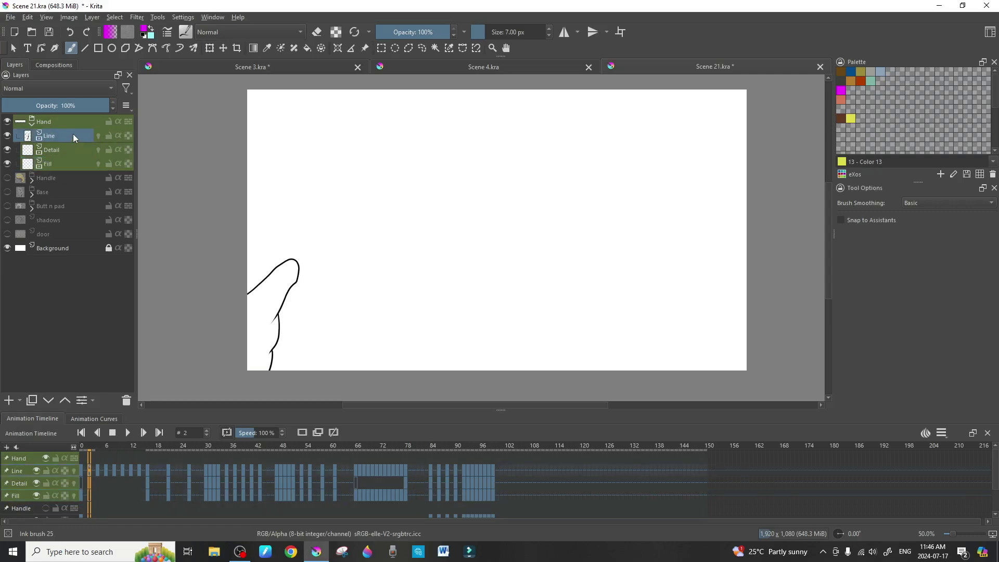
key(shift+Insert)
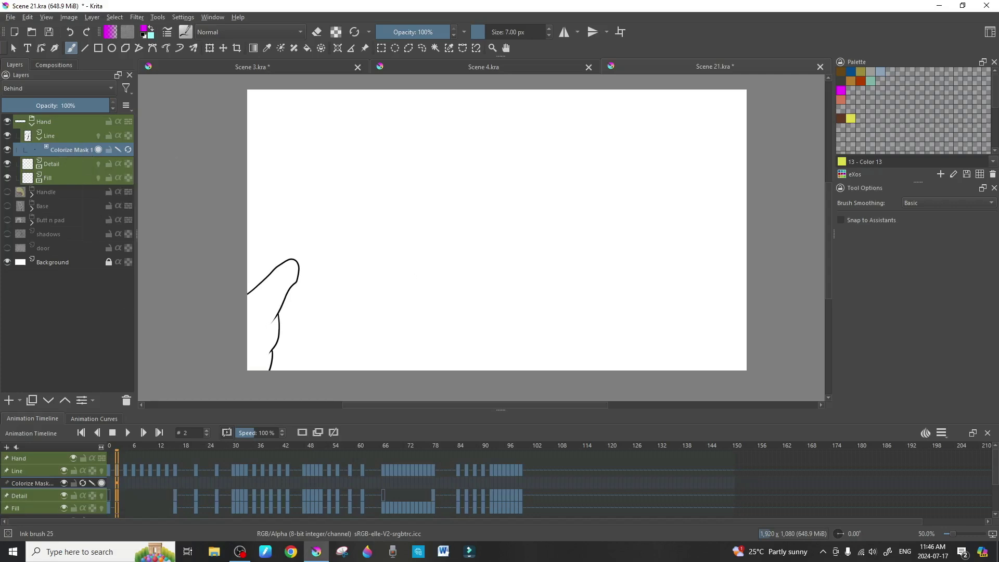
click(871, 72)
mouse_move(262, 300)
mouse_down()
mouse_move(274, 312)
mouse_move(259, 315)
mouse_up()
click(841, 91)
drag(540, 186, 563, 207)
drag(562, 186, 534, 213)
Set the magenta key stroke as transparent, update the colorize mask at frame 2, and convert it to a paint layer.
click(281, 48)
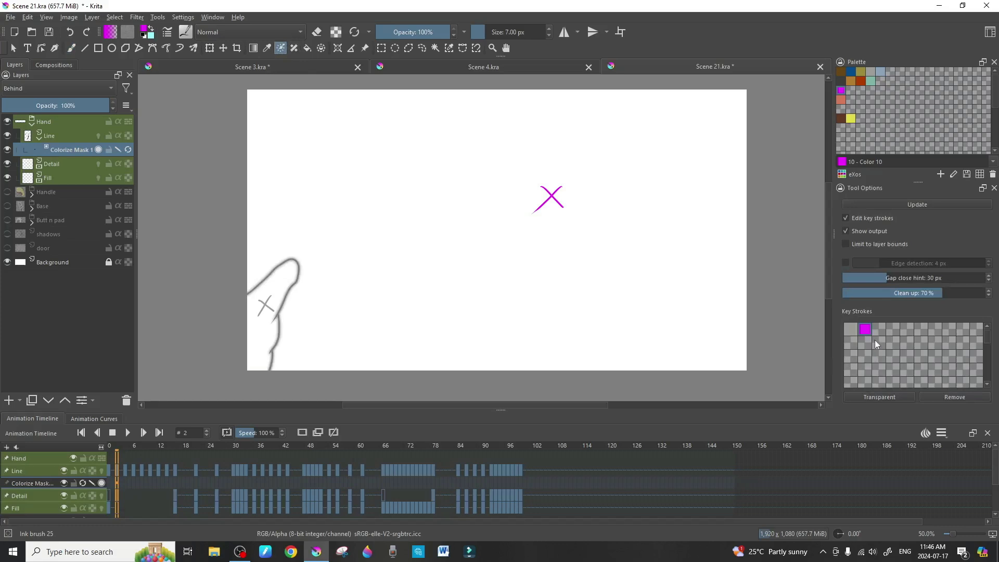
click(882, 398)
click(128, 150)
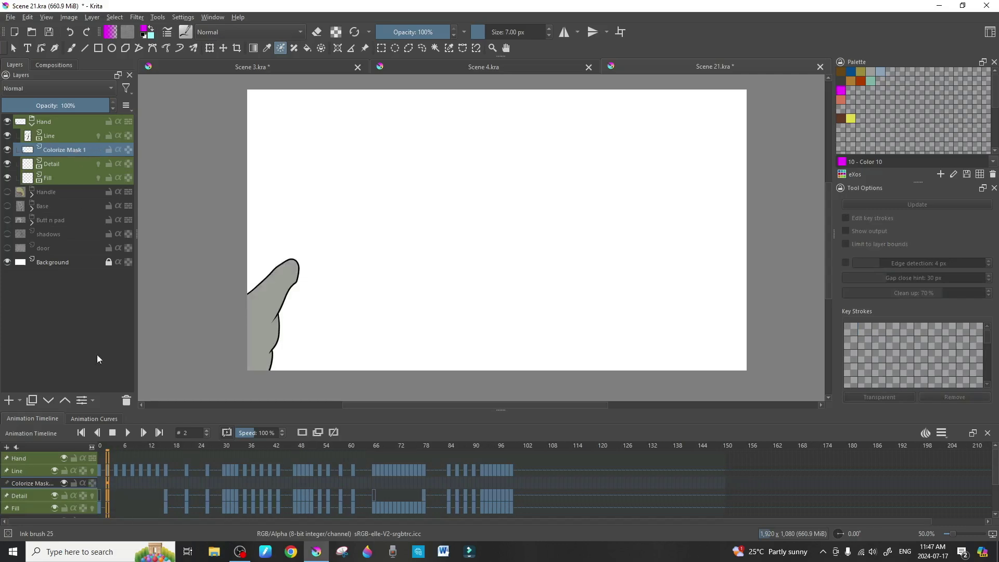
Transfer the grey fill to frame 2 of the Fill layer, with a blank keyframe at frame 4, and delete the Colorize Mask 1 layer.
click(108, 484)
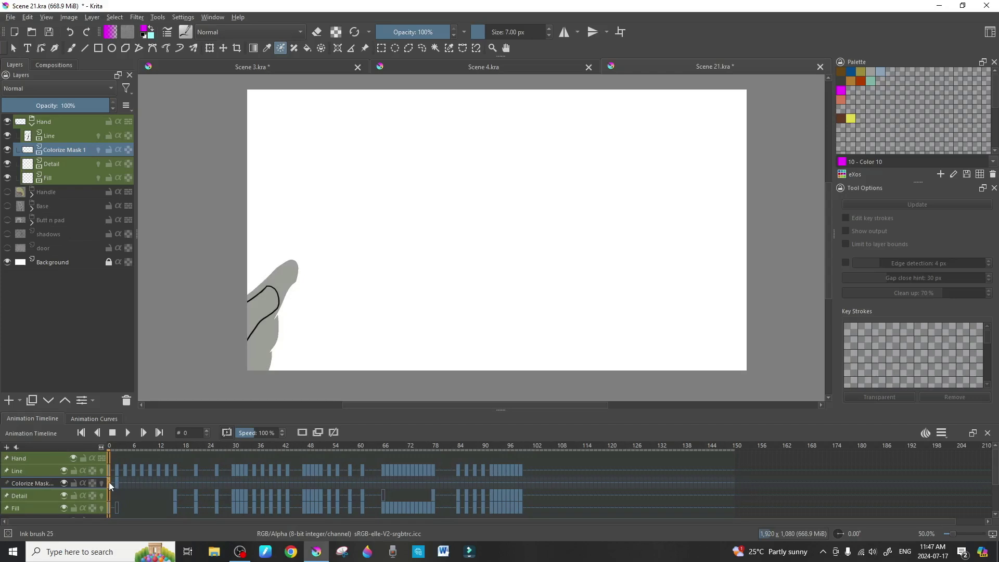
click(117, 483)
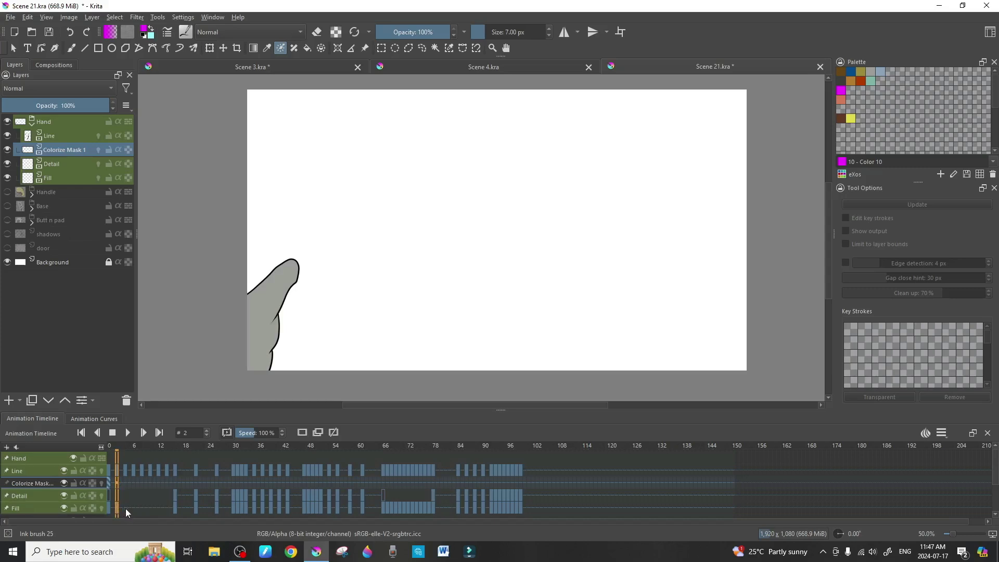
click(126, 508)
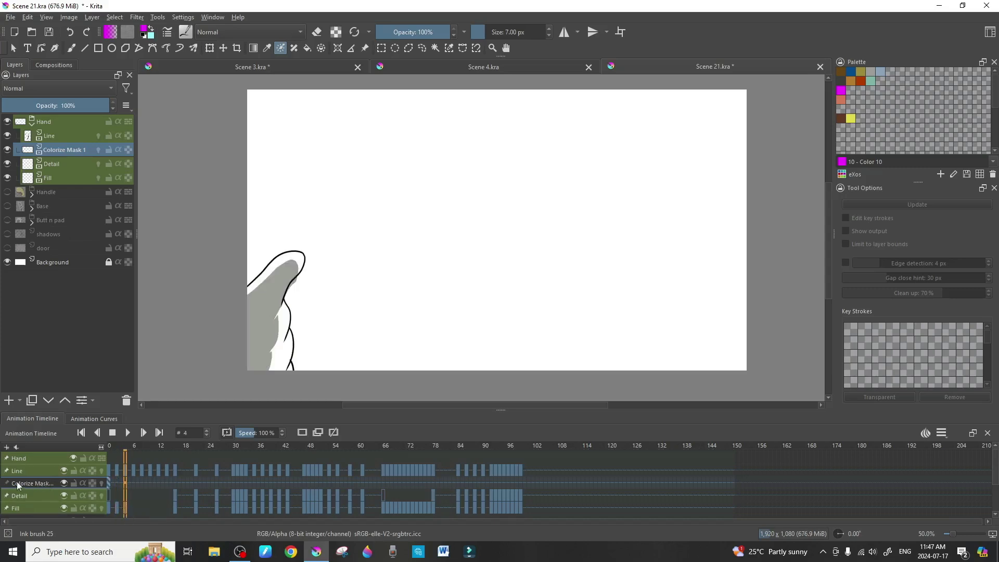
click(126, 400)
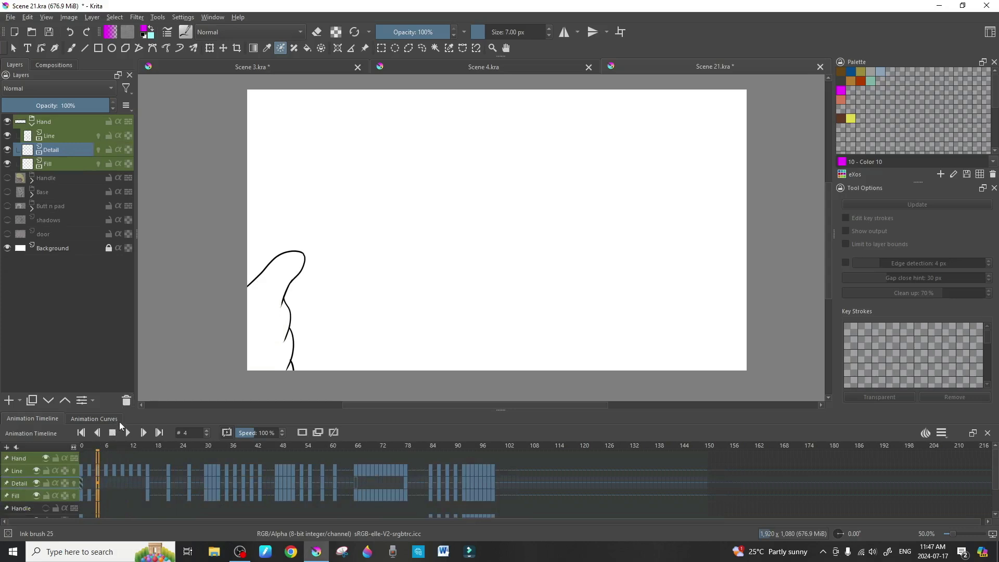
Check the fills on frames 1 and 2, and add a colorize mask to the Line layer at frame 4.
click(84, 482)
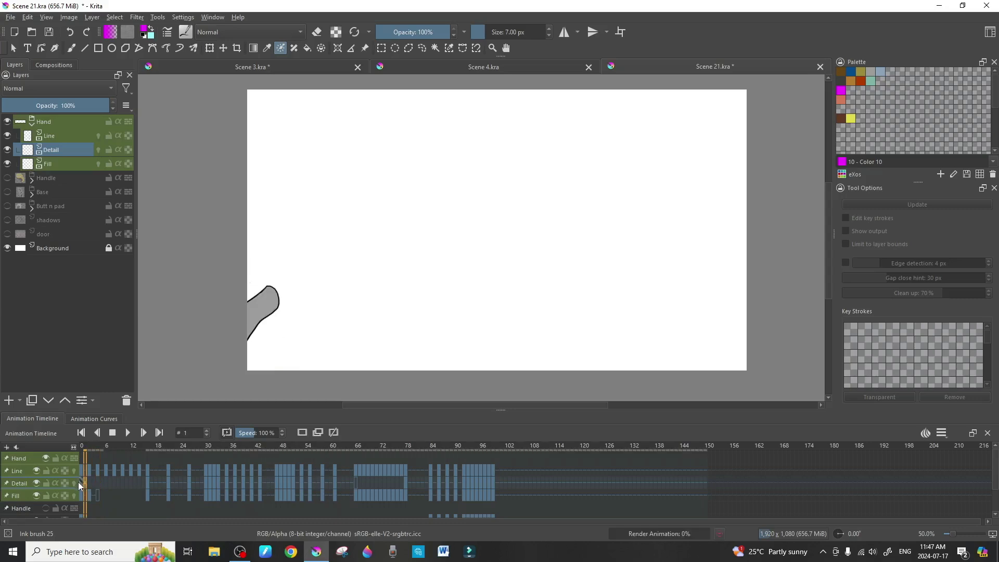
click(89, 483)
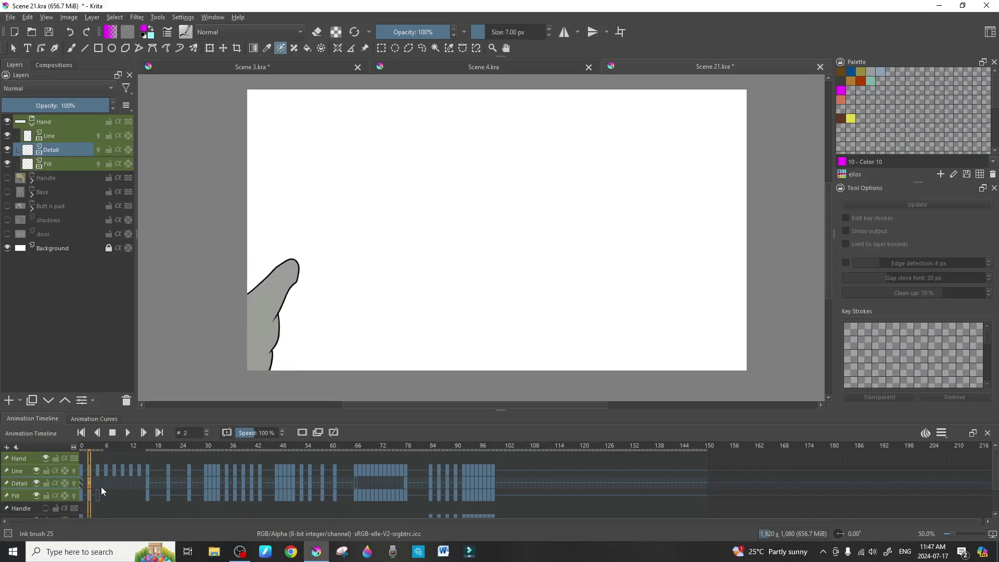
click(99, 480)
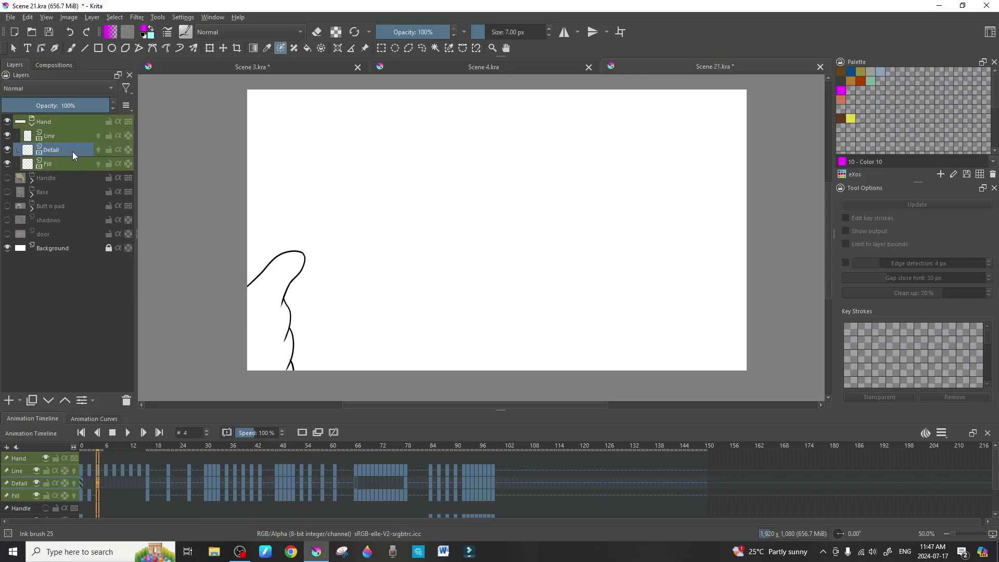
click(69, 137)
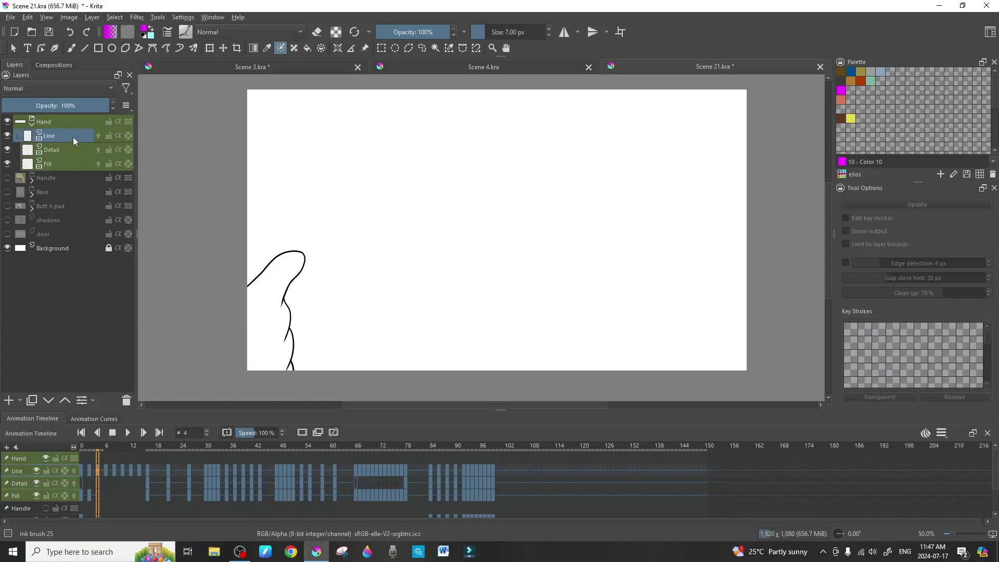
mouse_move(73, 136)
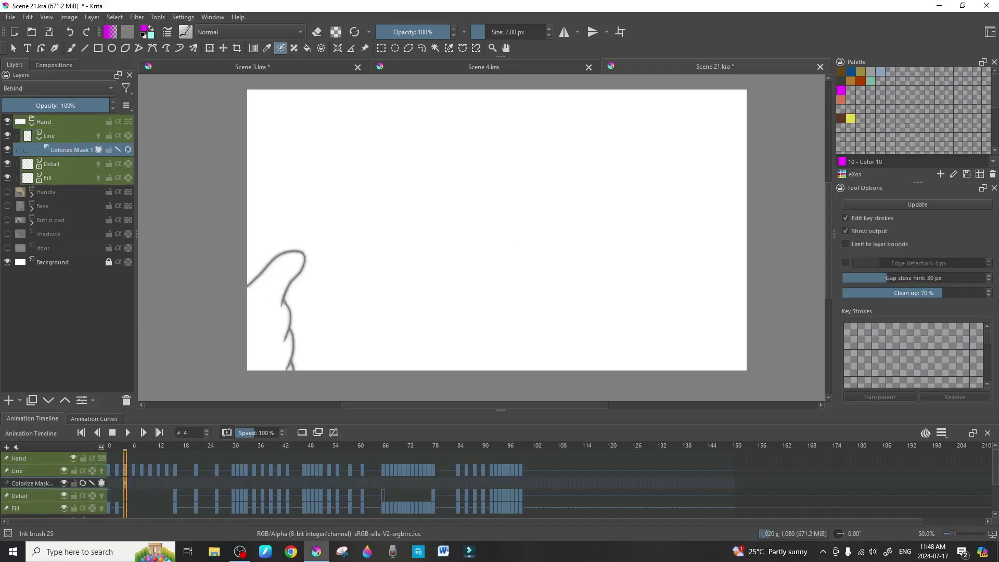
Paint a grey key-stroke cross inside the hand and a magenta one on the empty canvas at frame 4.
click(869, 73)
mouse_move(254, 314)
mouse_down()
mouse_move(267, 331)
mouse_move(257, 333)
mouse_up()
click(841, 90)
drag(535, 188, 558, 214)
drag(556, 189, 526, 214)
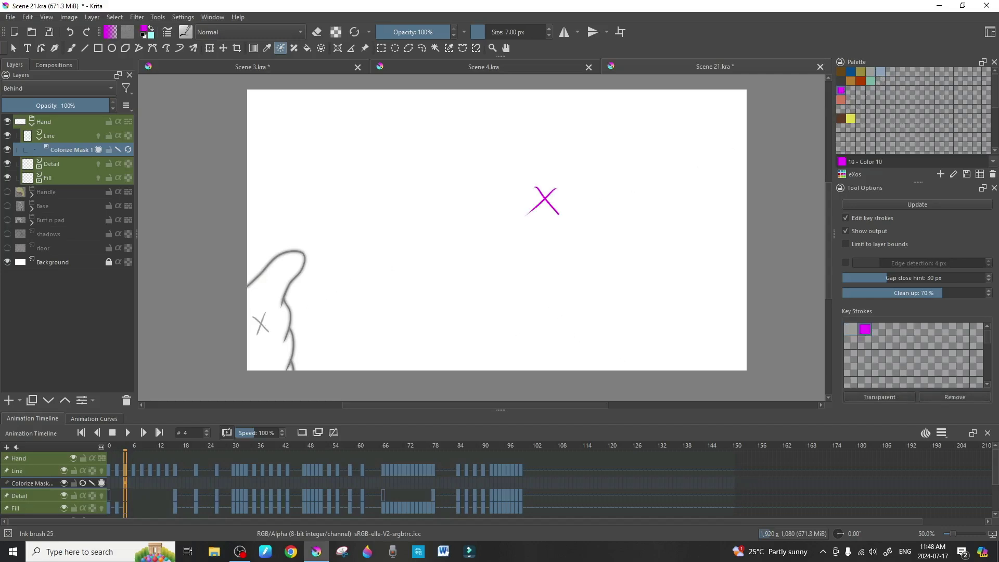
Update the frame 4 mask with magenta as transparent, transfer the fill to the Fill layer, and delete the leftover Colorize Mask 1 layer.
click(875, 397)
click(128, 149)
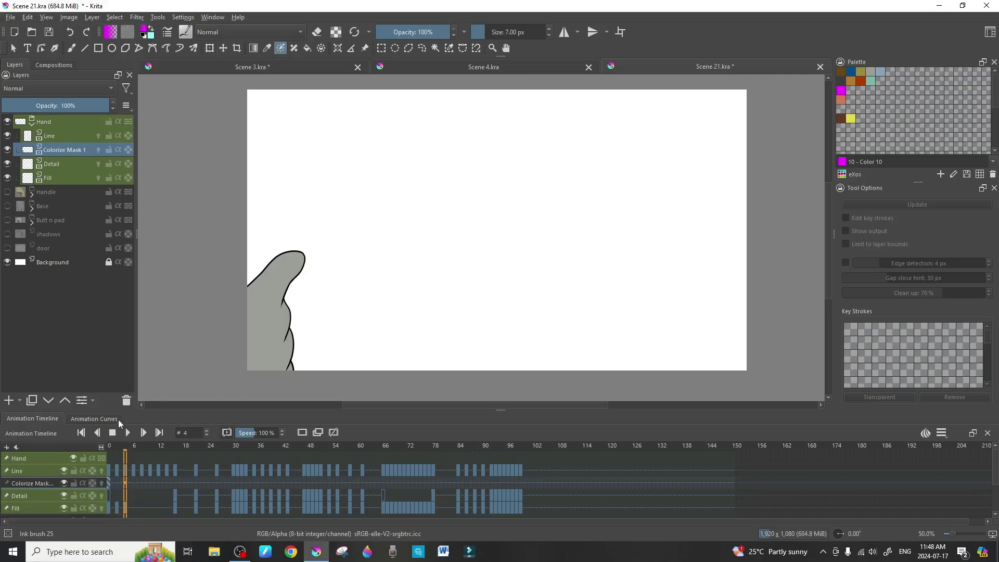
click(125, 401)
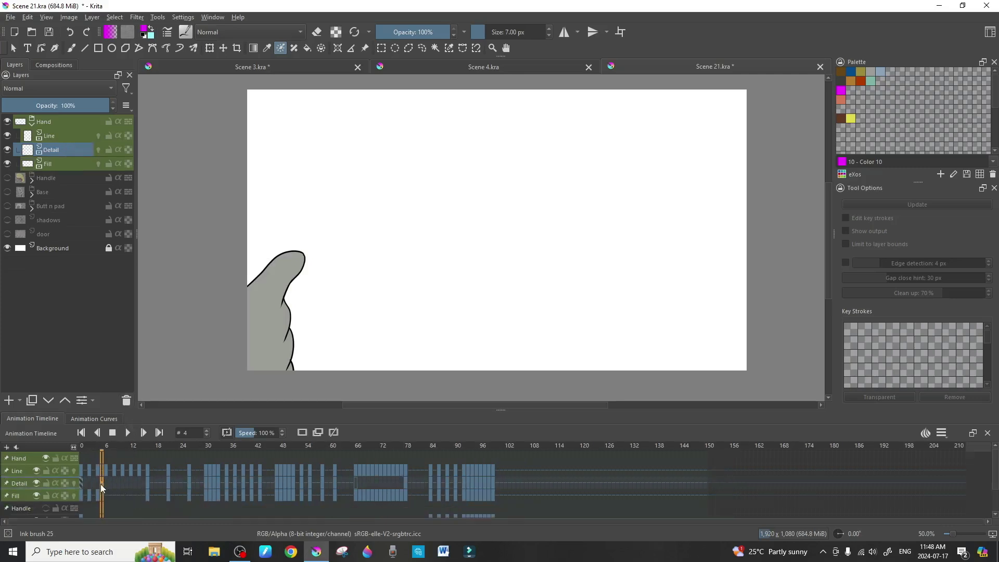
Add a colorize mask to the Line layer at frame 6, with a grey cross inside the hand and a magenta cross on the empty canvas.
drag(101, 483, 105, 484)
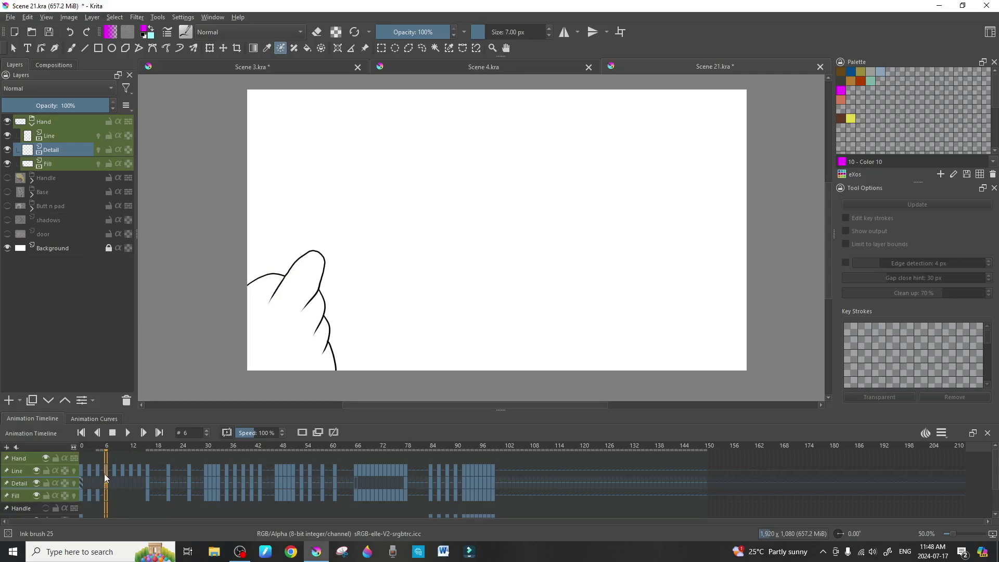
click(66, 136)
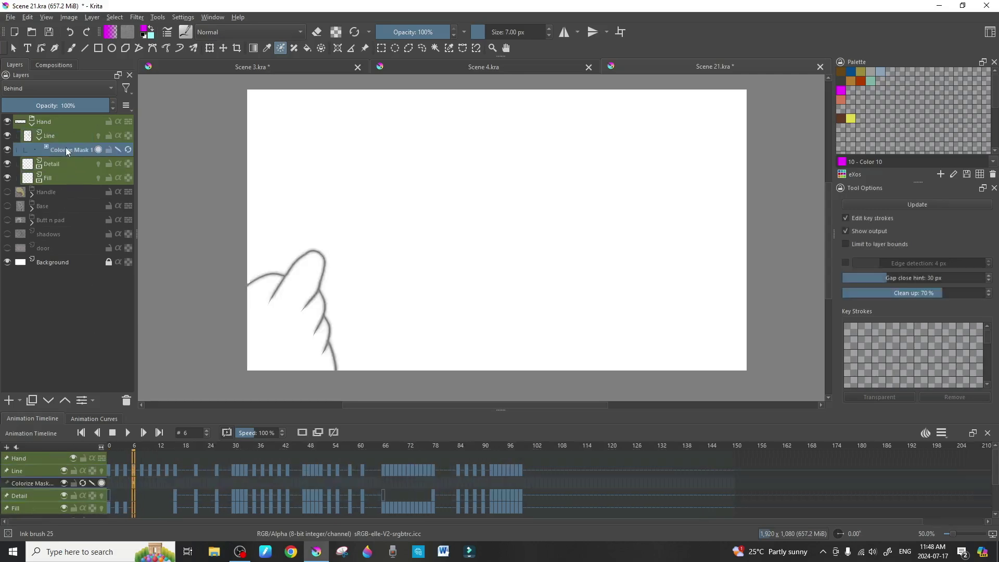
click(873, 71)
drag(294, 310, 286, 330)
drag(284, 316, 299, 329)
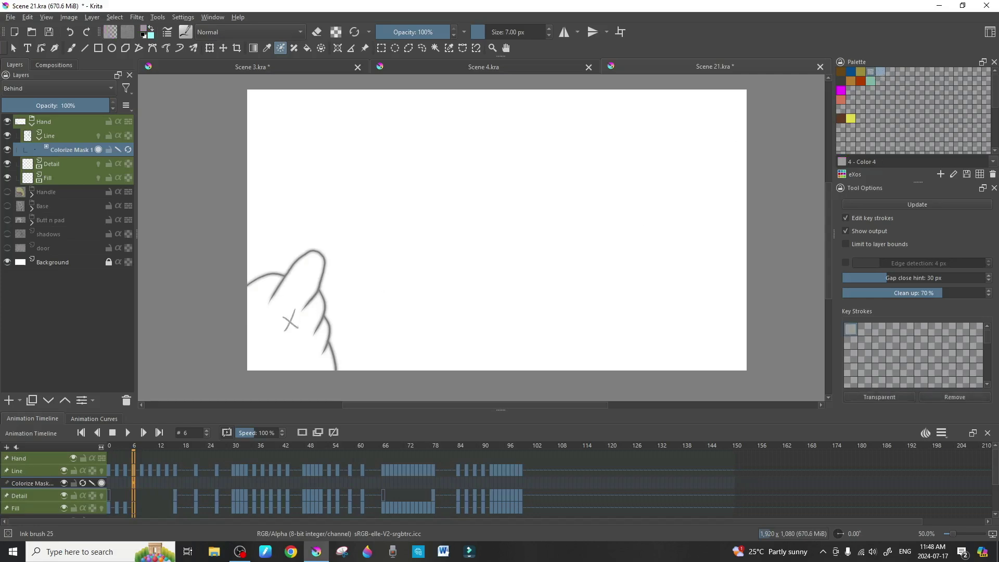
click(841, 91)
mouse_move(542, 215)
mouse_down()
mouse_move(560, 235)
mouse_move(536, 239)
mouse_up()
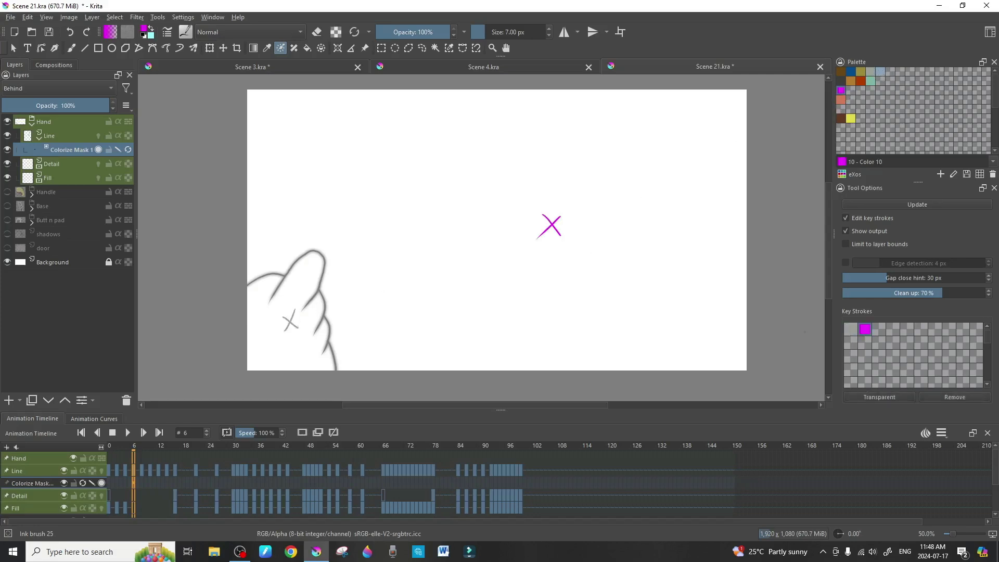
Set the magenta key stroke as transparent, update the colorize mask at frame 6, and convert it to a paint layer.
click(884, 397)
click(128, 149)
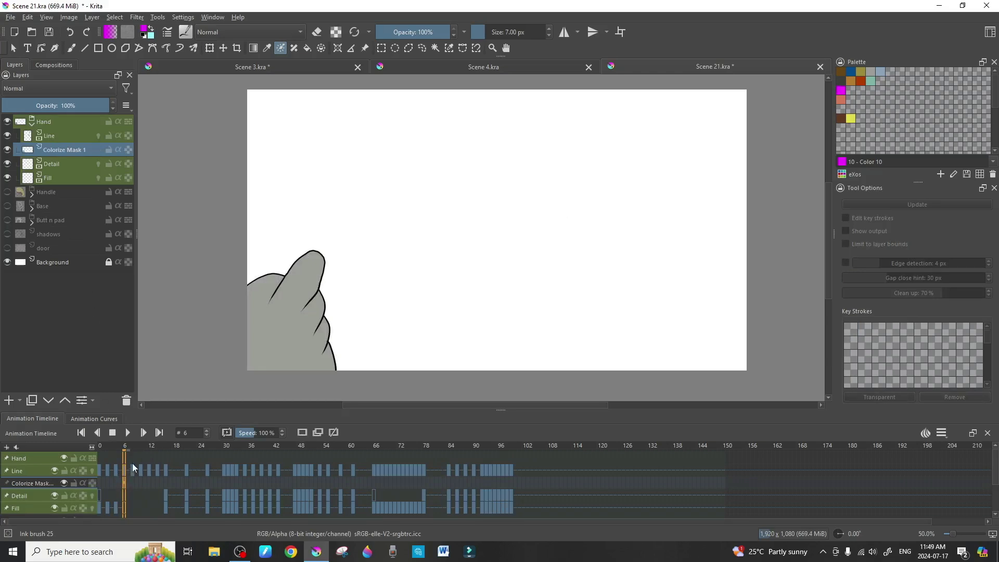
Move the frame 6 fill to the Fill layer, delete the leftover Colorize Mask 1 layer, and go to frame 8.
click(125, 401)
click(111, 497)
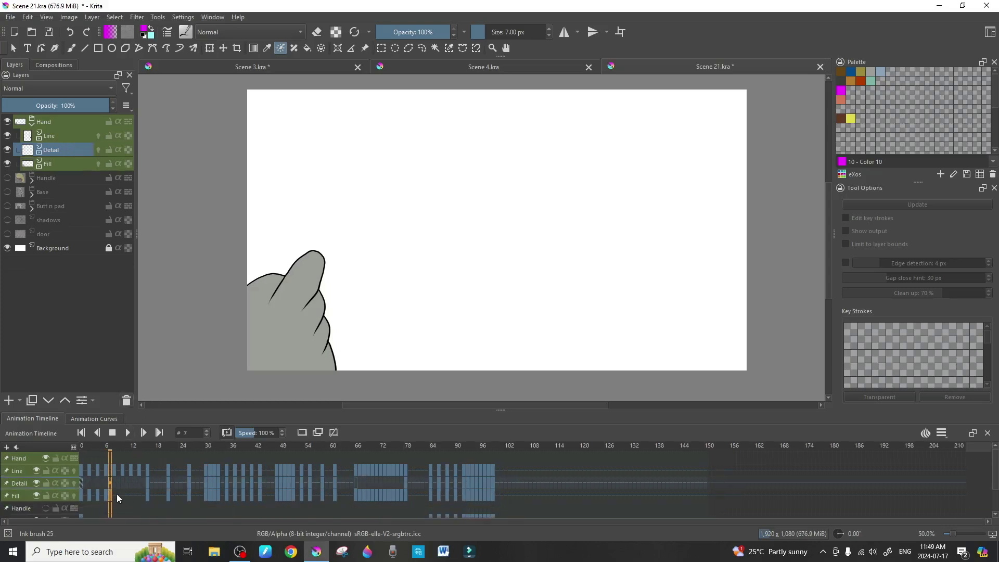
click(116, 495)
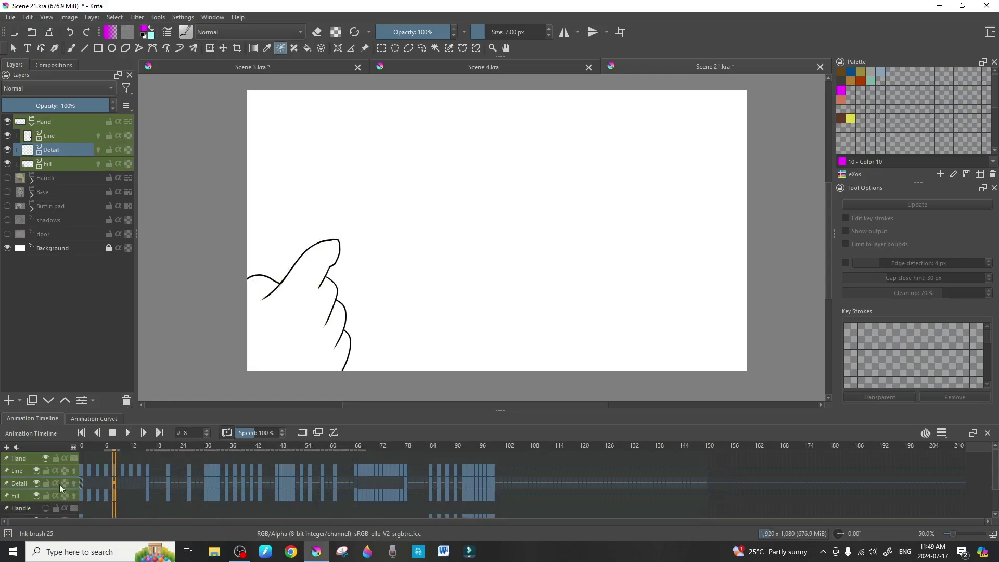
Add a colorize mask to the Line layer at frame 8, with a grey cross inside the hand and a magenta cross on the empty canvas.
click(52, 136)
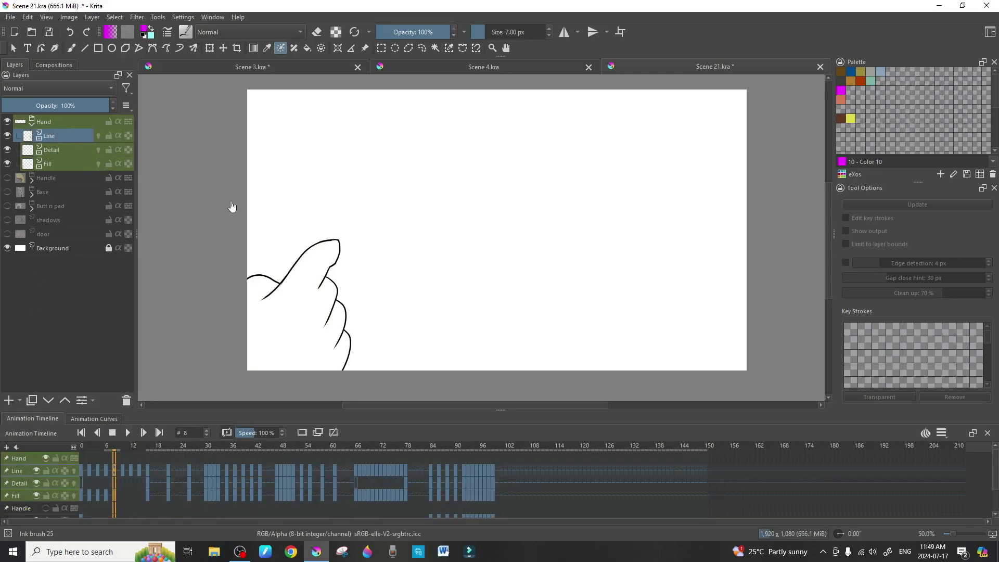
click(352, 228)
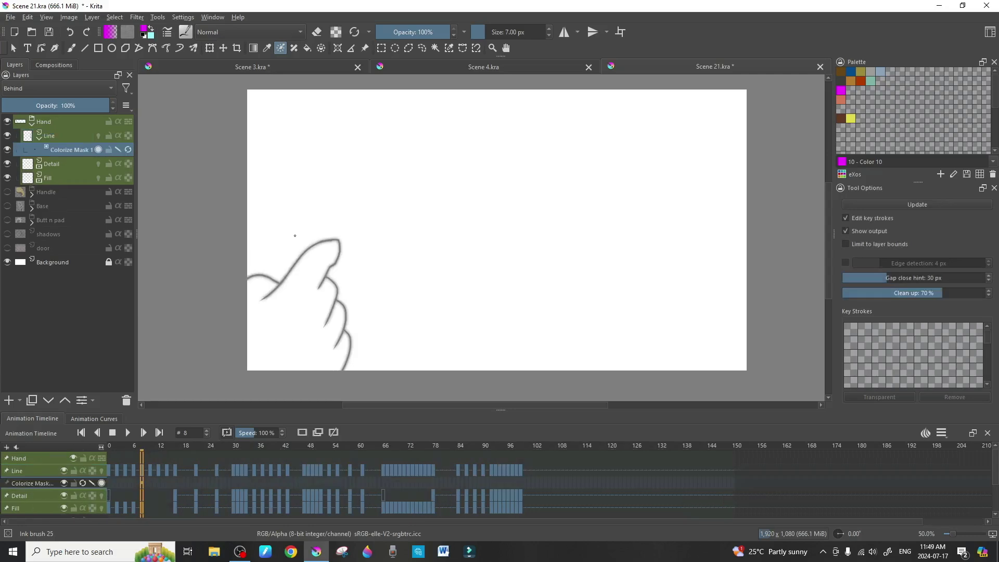
click(871, 72)
drag(283, 314, 301, 329)
drag(300, 314, 283, 331)
click(841, 91)
mouse_move(498, 218)
mouse_down()
mouse_move(522, 239)
mouse_move(494, 243)
mouse_up()
Update the frame 8 mask with magenta as transparent, transfer the fill to the Fill layer, and delete the leftover Colorize Mask 1 layer.
click(878, 396)
click(128, 149)
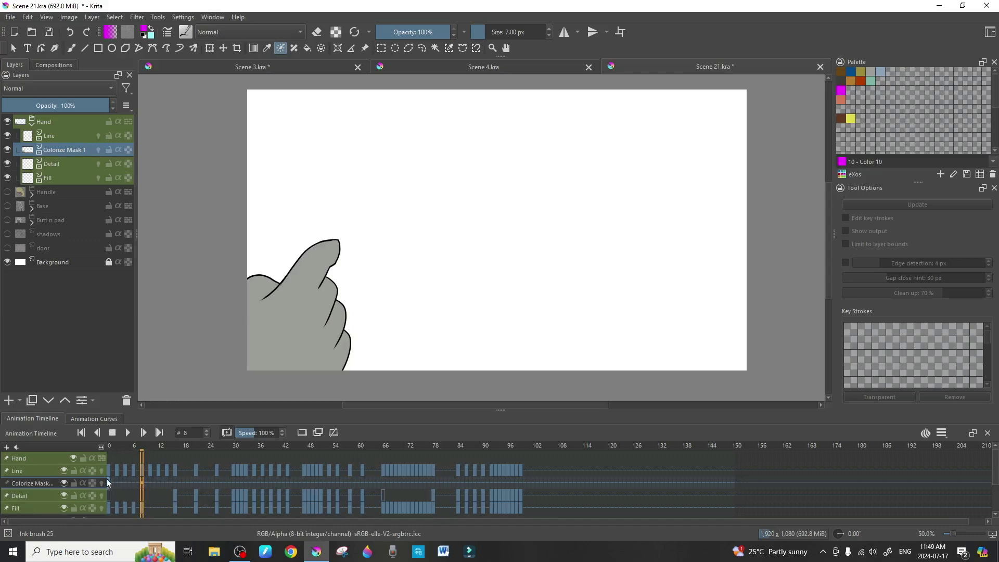
click(126, 400)
Add a colorize mask to the Line layer at frame 10, with a grey cross inside the hand and a magenta cross on the empty canvas.
drag(116, 495, 124, 497)
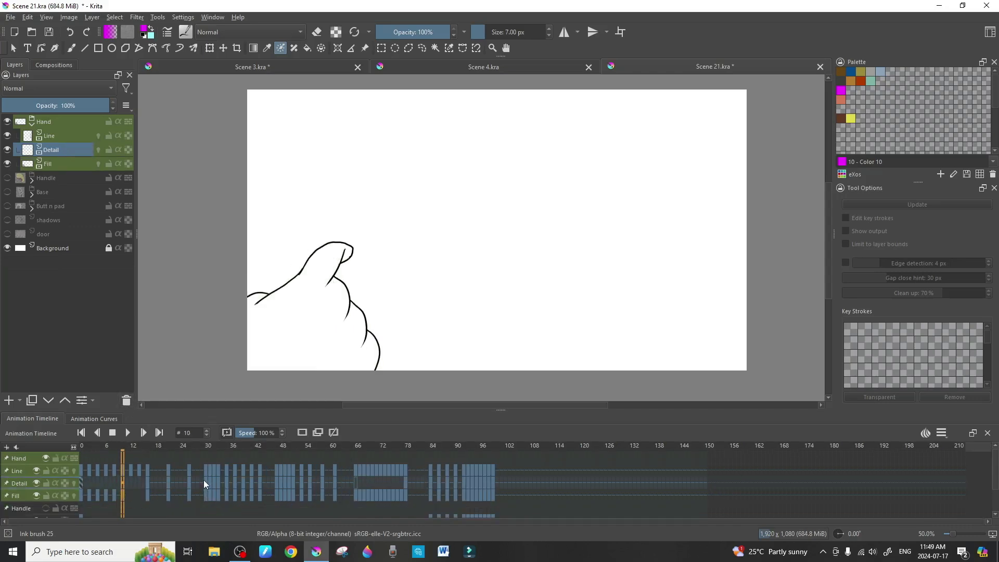
click(64, 137)
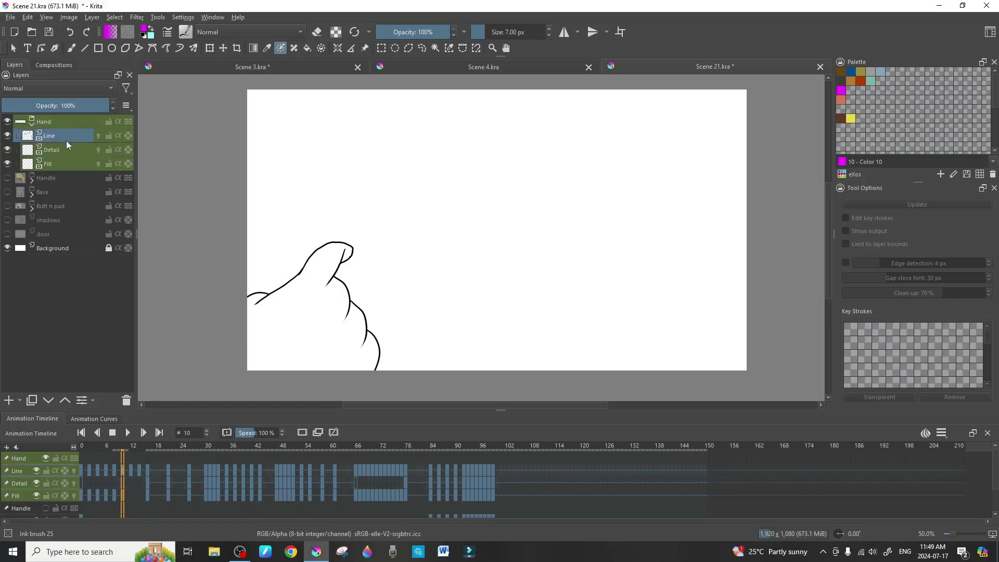
click(138, 302)
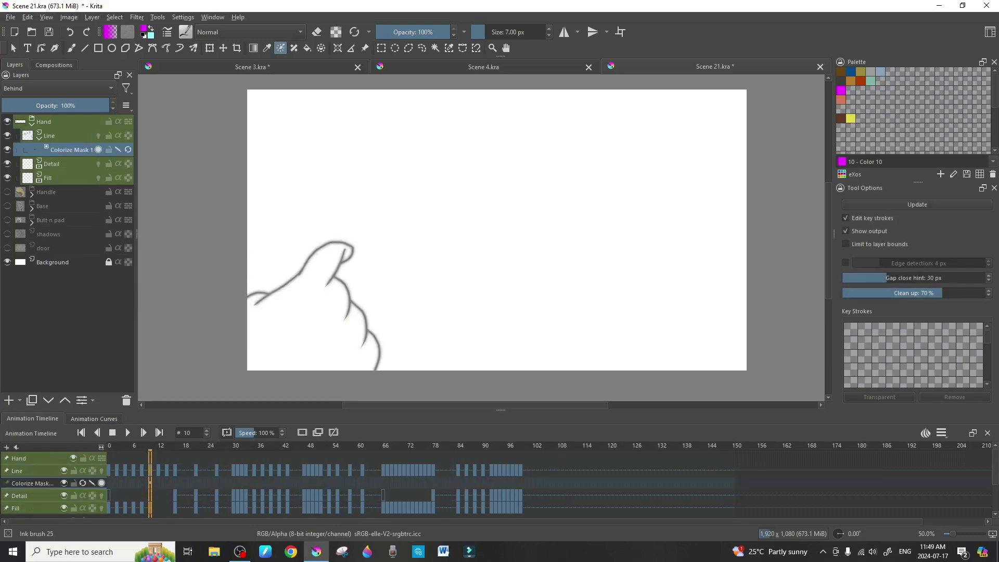
click(869, 73)
drag(313, 316, 324, 329)
drag(323, 311, 307, 330)
click(841, 90)
drag(619, 209, 622, 221)
drag(628, 198, 599, 228)
Update the frame 10 mask with magenta as transparent, transfer the fill to the Fill layer, and delete the leftover Colorize Mask 1 layer.
click(879, 396)
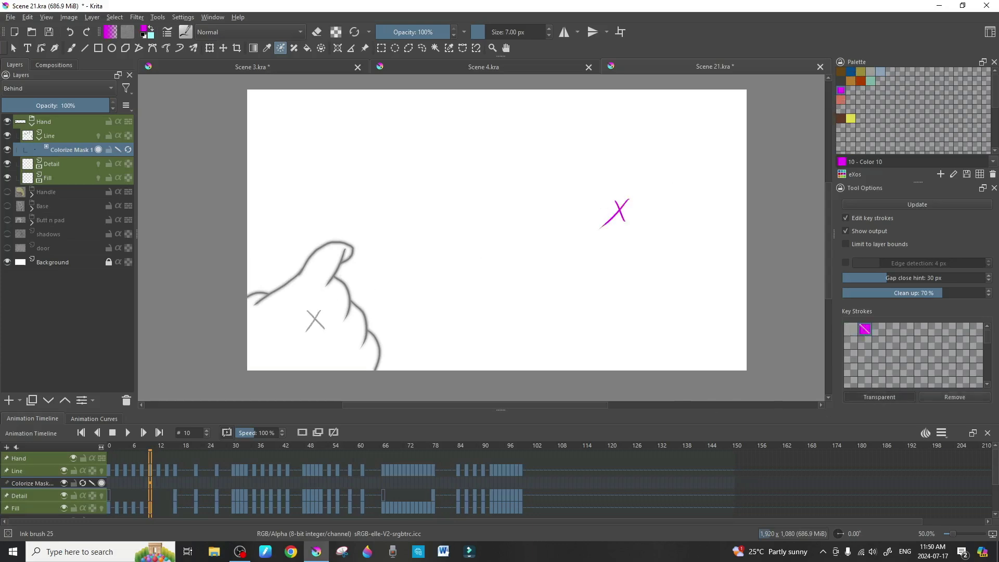
click(128, 150)
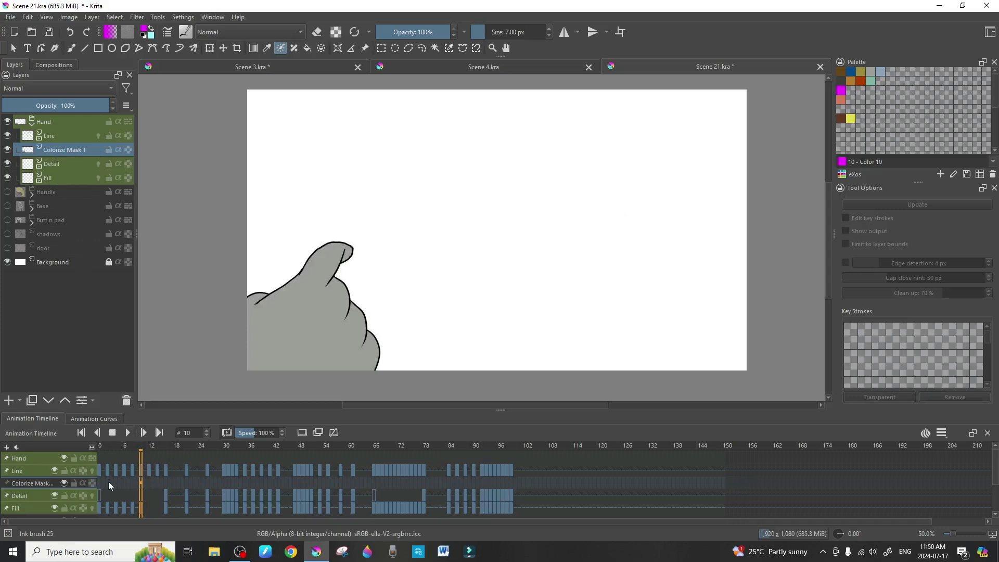
key(period)
drag(152, 486, 149, 510)
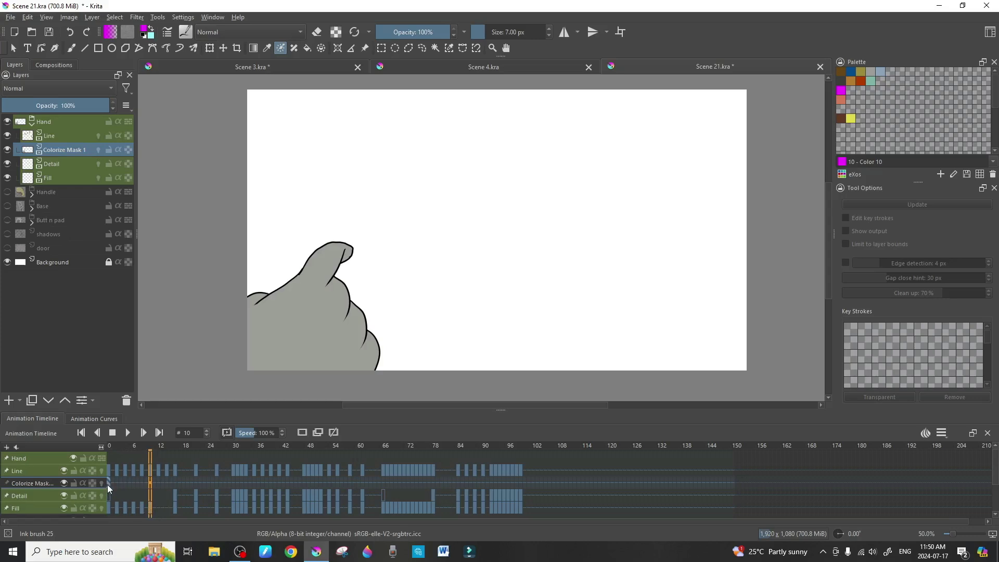
click(126, 402)
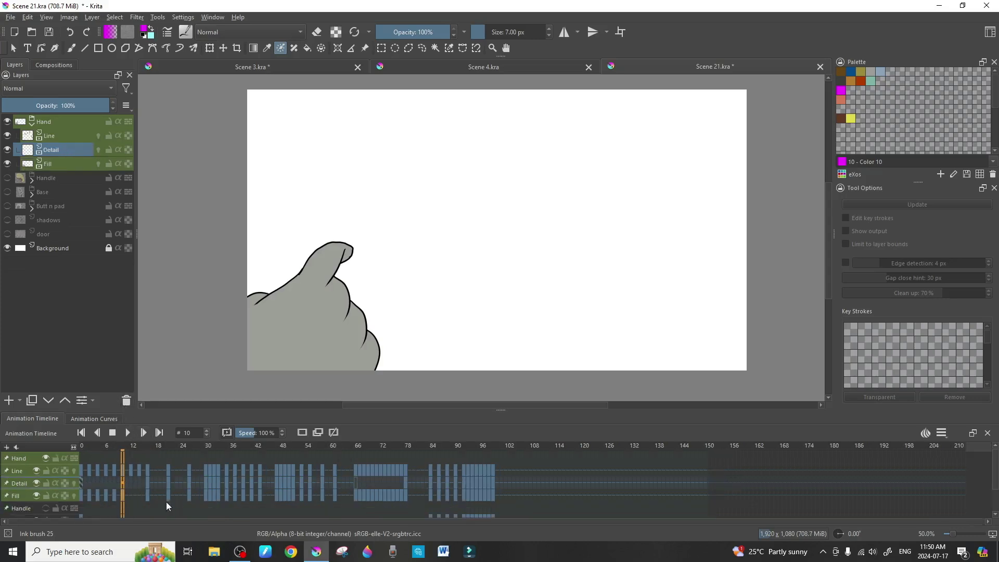
Go to frame 12 and make the Line layer active.
click(130, 495)
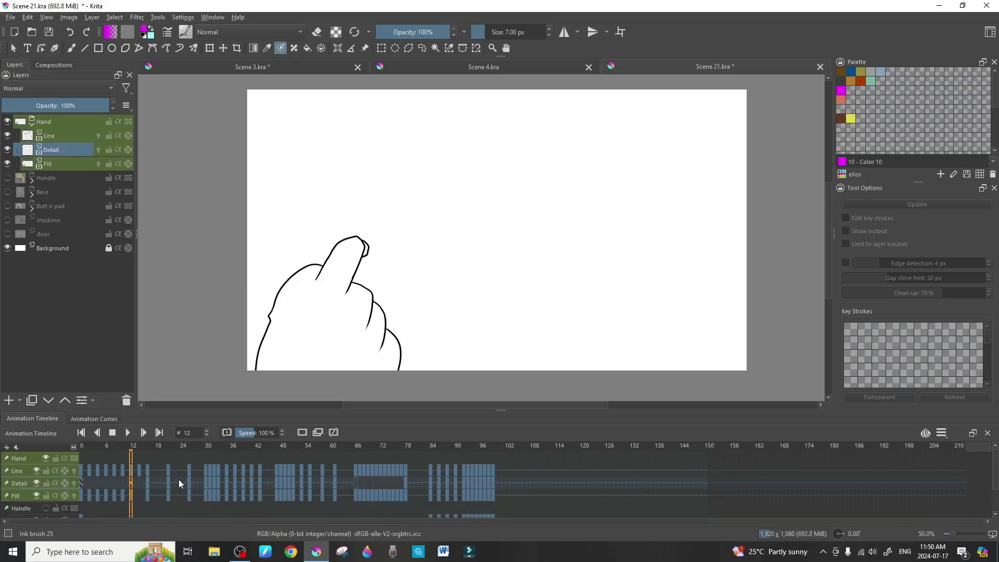
click(68, 135)
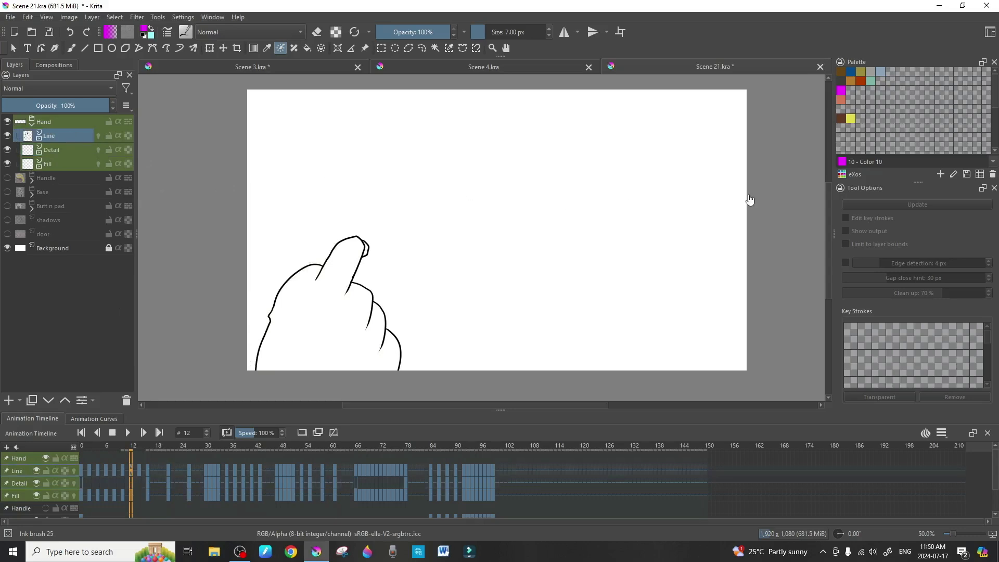
click(871, 73)
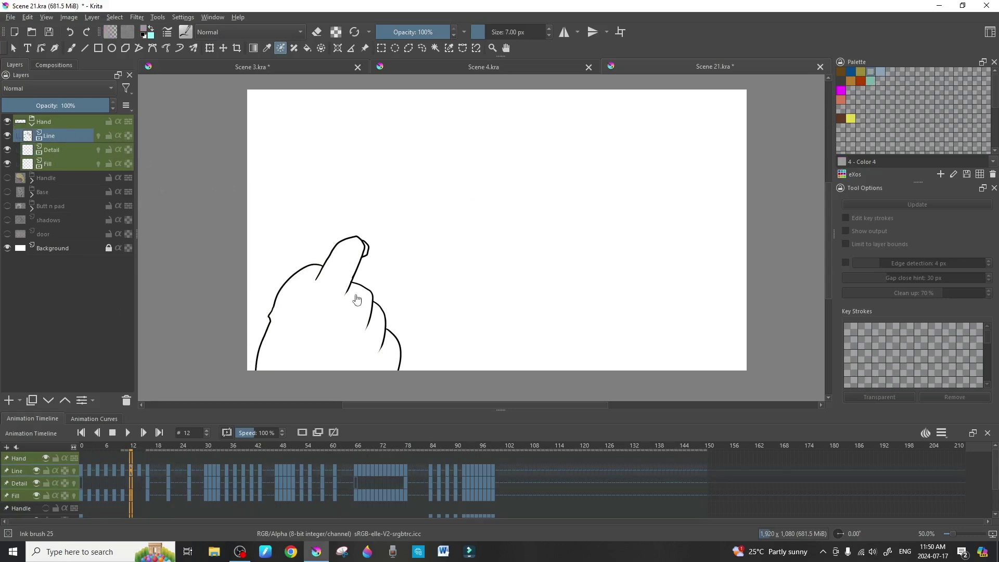
key(b)
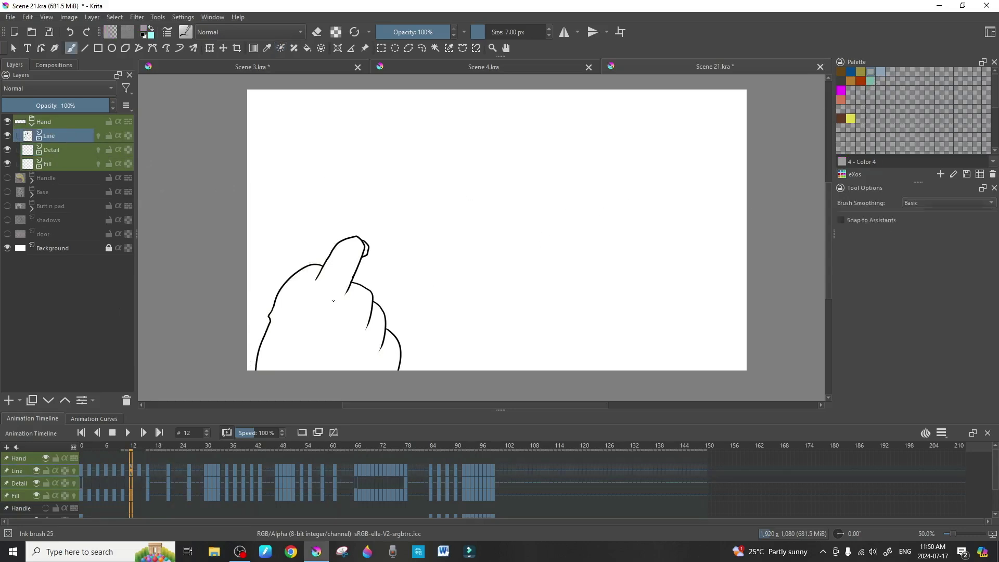
drag(317, 303, 337, 323)
drag(333, 306, 320, 328)
click(841, 90)
mouse_move(511, 216)
mouse_down()
mouse_move(528, 233)
mouse_move(498, 239)
mouse_up()
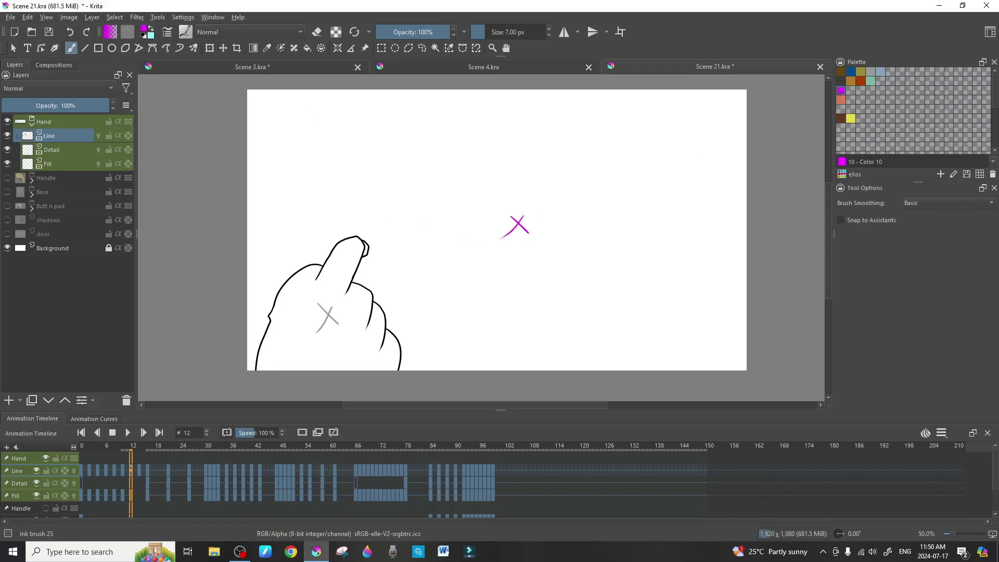
click(281, 50)
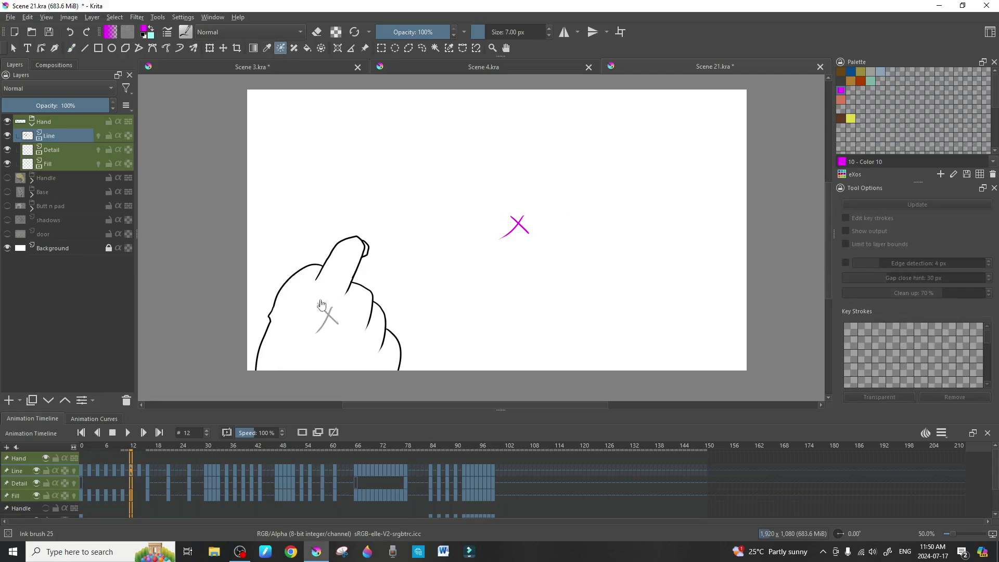
key(ctrl+z)
key(ctrl+z)
Add a colorize mask to the Line layer at frame 12, with a grey cross inside the hand and a magenta cross on the empty canvas.
key(ctrl+shift+m)
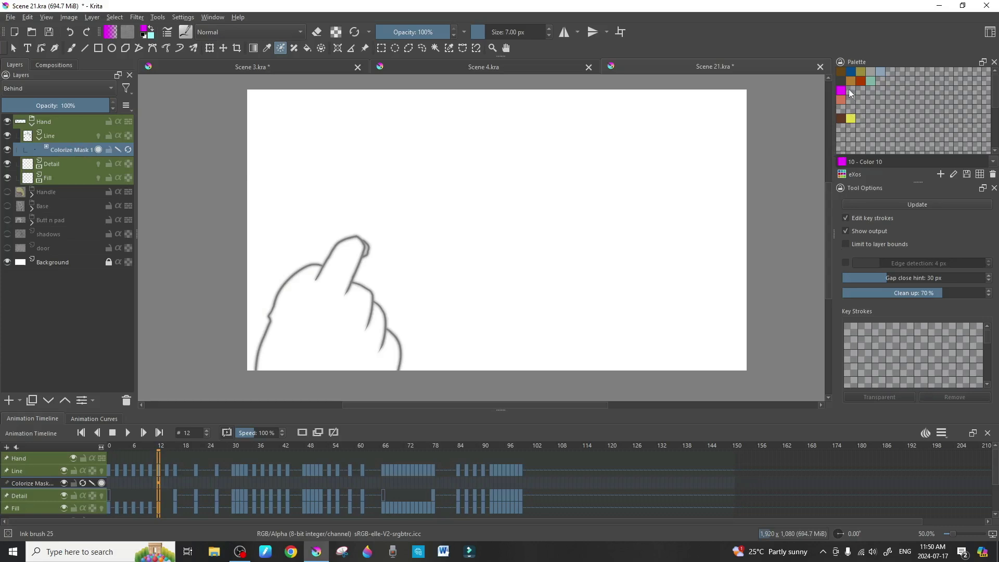
click(868, 73)
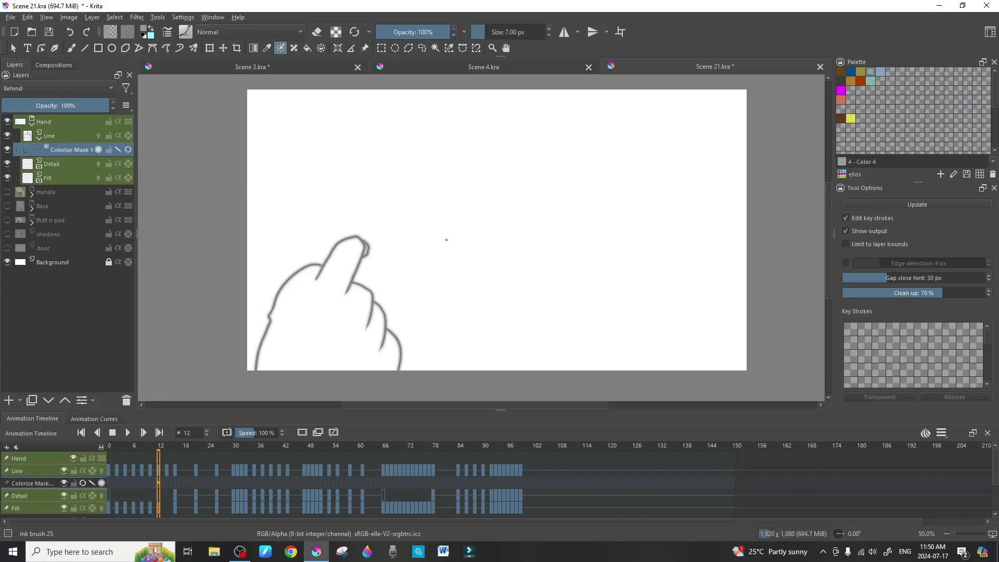
mouse_move(323, 317)
mouse_down()
mouse_move(339, 335)
mouse_move(320, 348)
mouse_up()
click(841, 90)
drag(535, 209, 551, 229)
drag(543, 211, 530, 233)
Update the frame 12 mask with magenta as transparent, transfer the fill to the Fill layer, and delete the leftover Colorize Mask 1 layer.
click(878, 396)
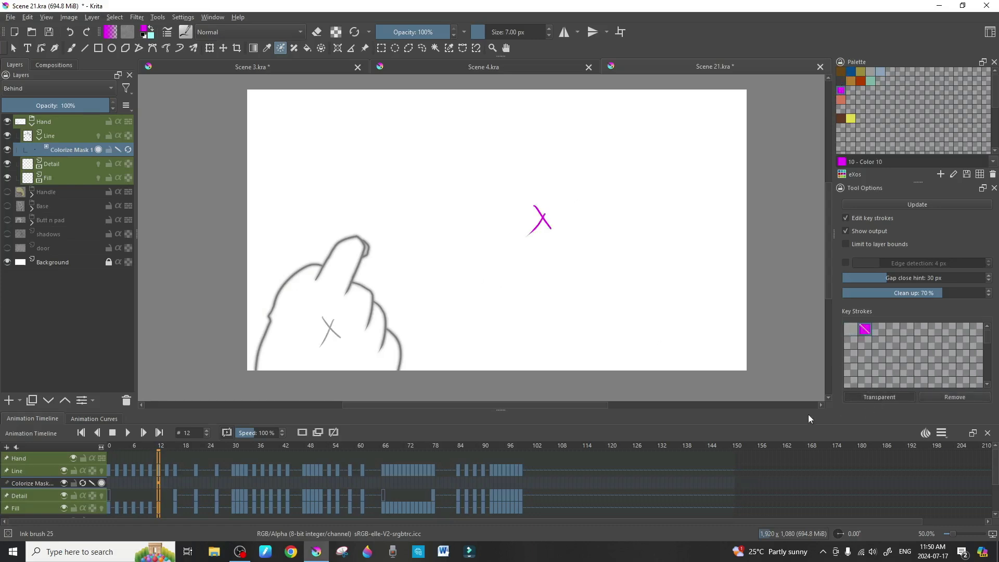
click(128, 149)
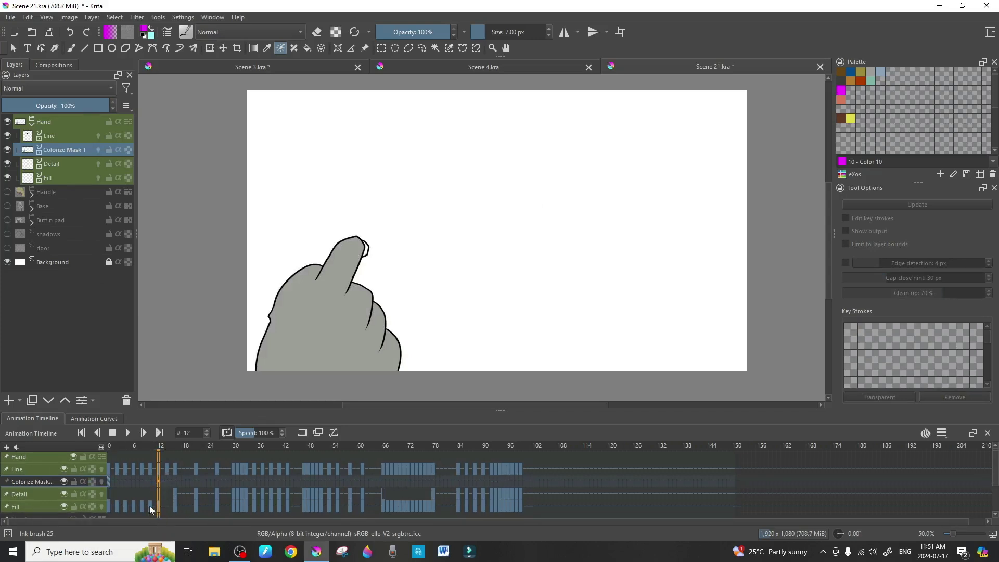
click(126, 401)
Add a colorize mask to the Line layer at frame 14.
click(140, 479)
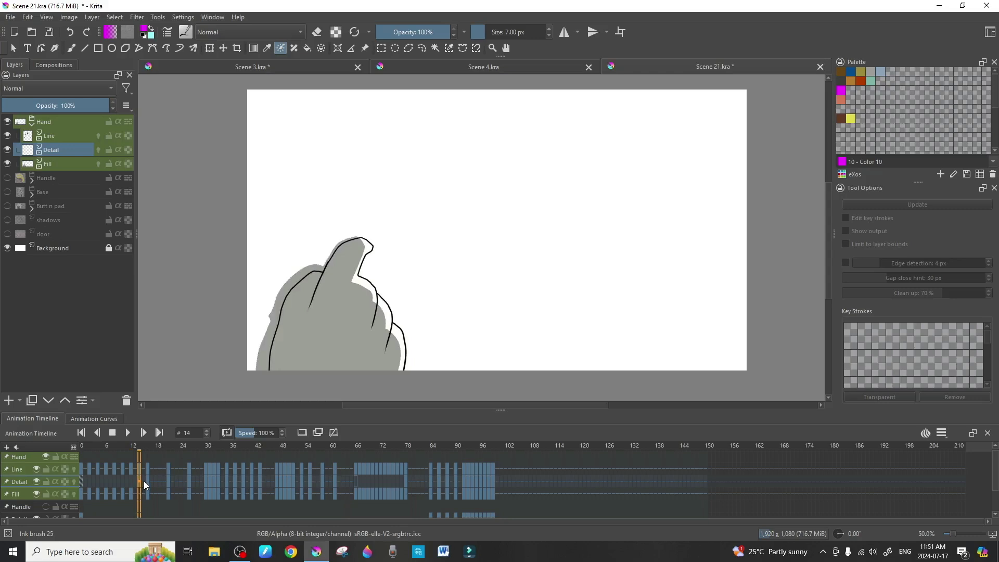
click(63, 136)
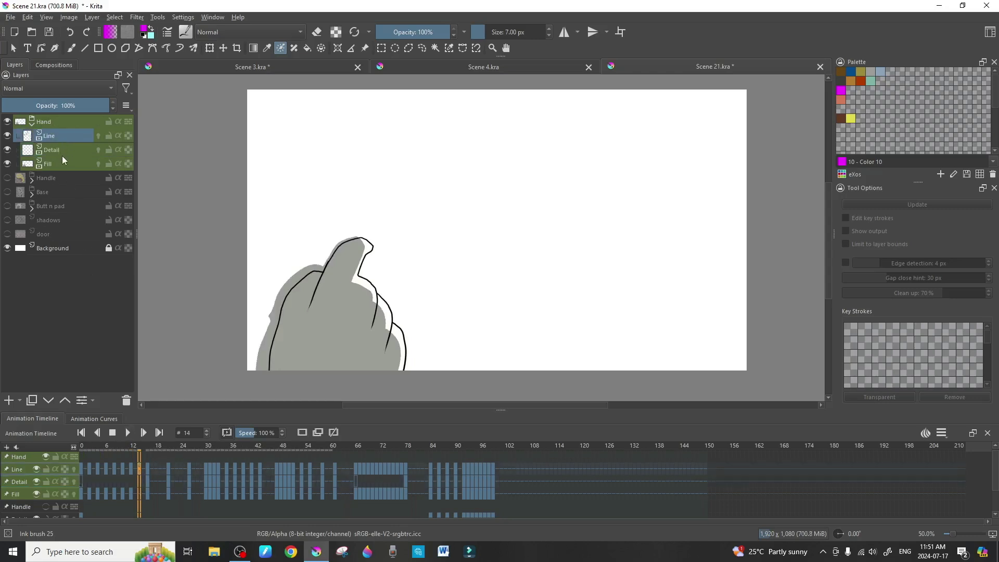
key(ctrl+z)
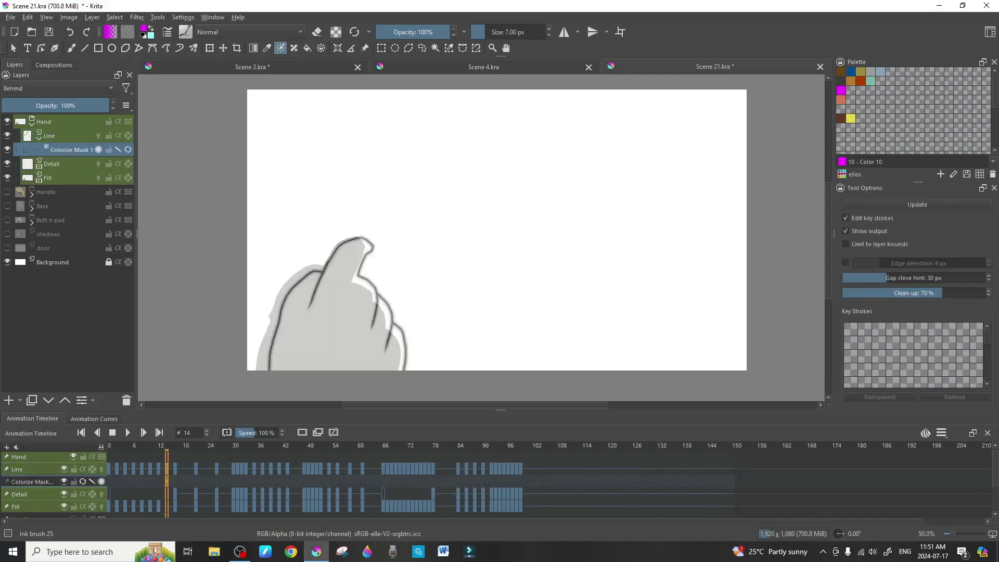
Clear the held grey fill at frame 14, and paint a grey key-stroke cross inside the hand and a magenta one on the empty canvas.
click(870, 71)
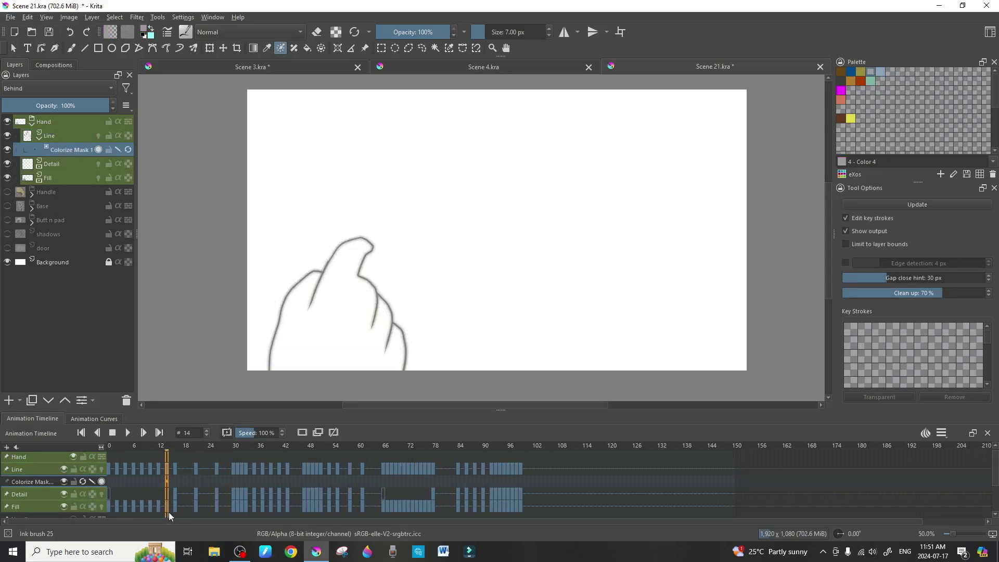
drag(337, 314, 357, 330)
drag(351, 314, 338, 334)
click(841, 92)
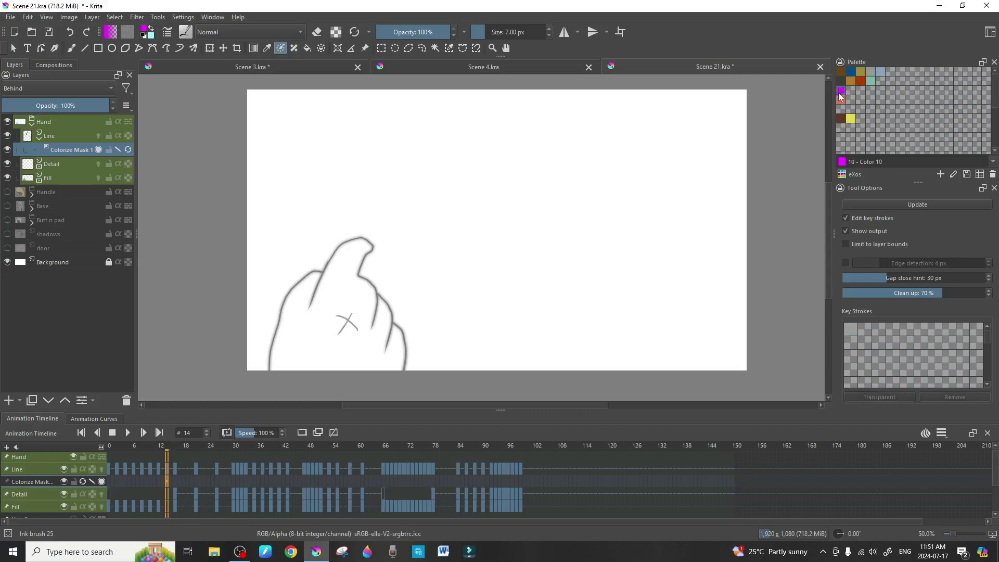
drag(583, 210, 598, 227)
drag(598, 212, 571, 232)
Update the frame 14 mask with magenta as transparent, transfer the fill to the Fill layer, and delete the leftover Colorize Mask 1 layer.
click(900, 398)
click(128, 149)
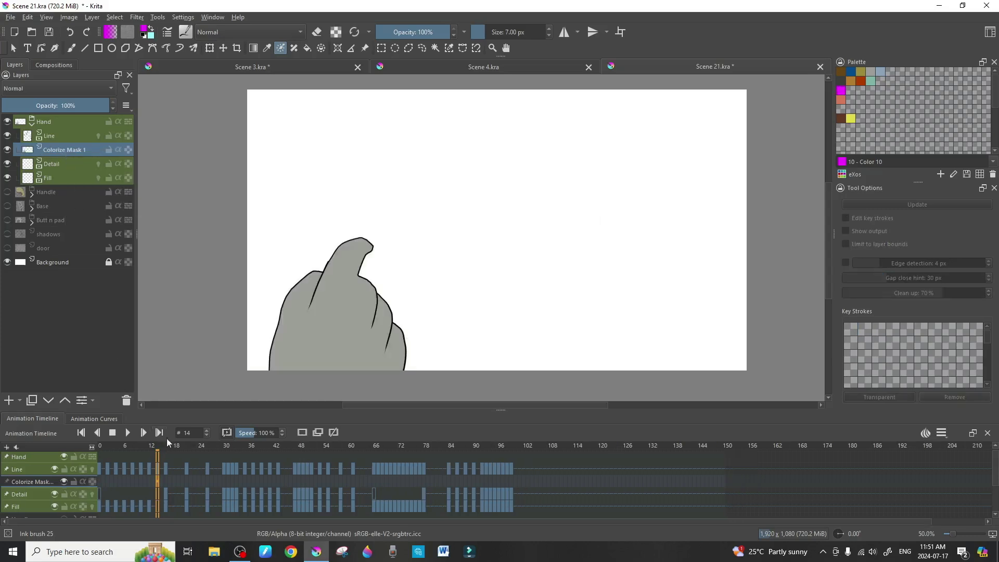
drag(157, 479, 158, 482)
drag(166, 482, 167, 506)
click(129, 399)
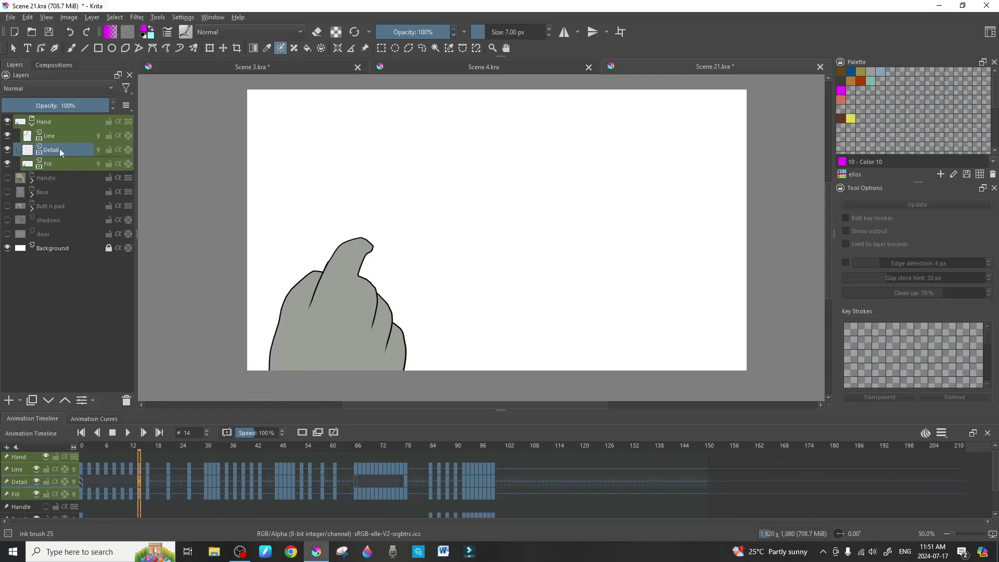
Add blank keyframes to the Detail layer at every second frame from 2 to 14.
click(91, 481)
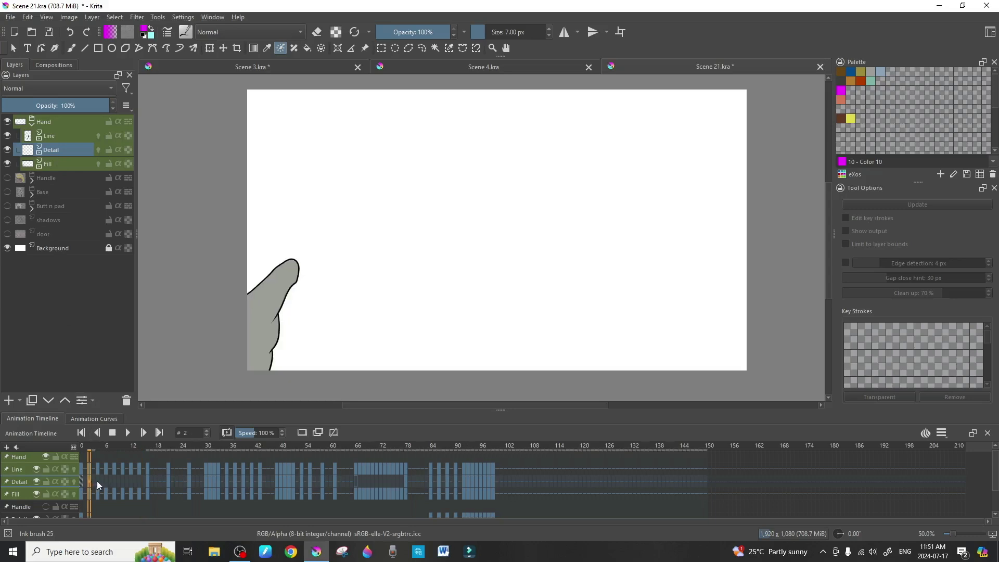
click(97, 479)
click(90, 482)
click(99, 481)
key(Right)
key(Right)
key(Right)
key(Right)
key(Right)
key(Right)
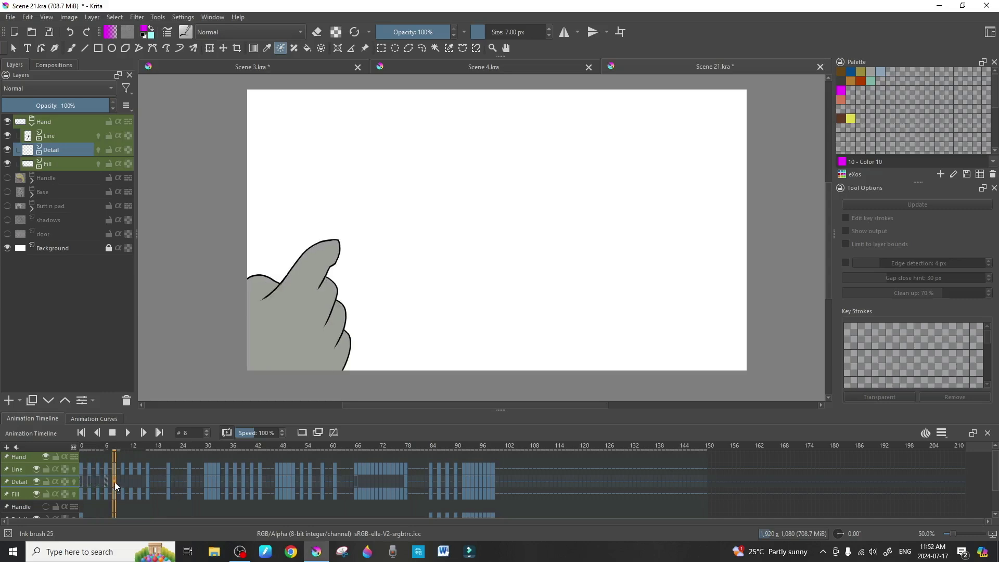
click(131, 483)
click(140, 481)
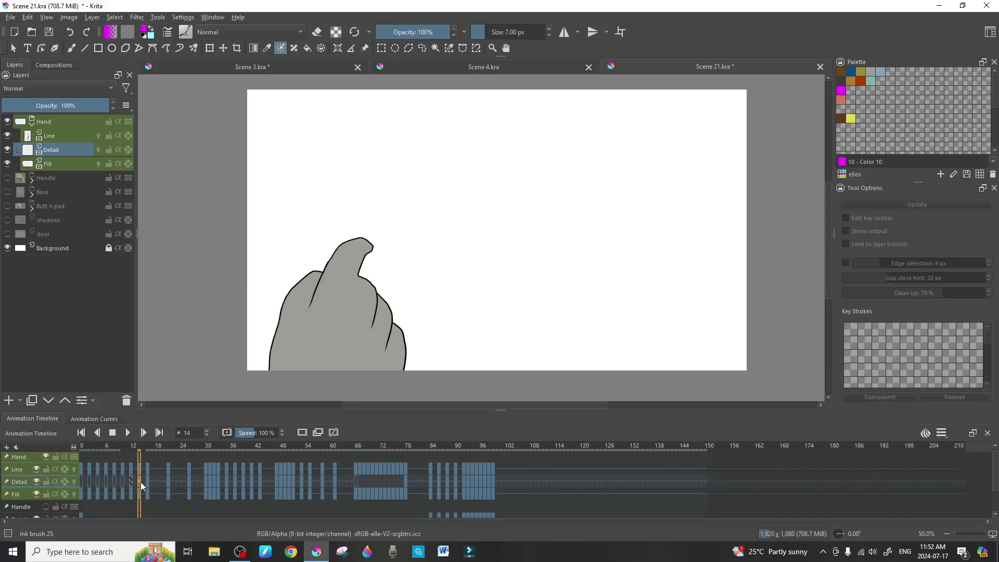
Sample the light grey highlight colour from the frame 16 hand and choose the Airbrush Soft brush at about 68 px.
click(146, 465)
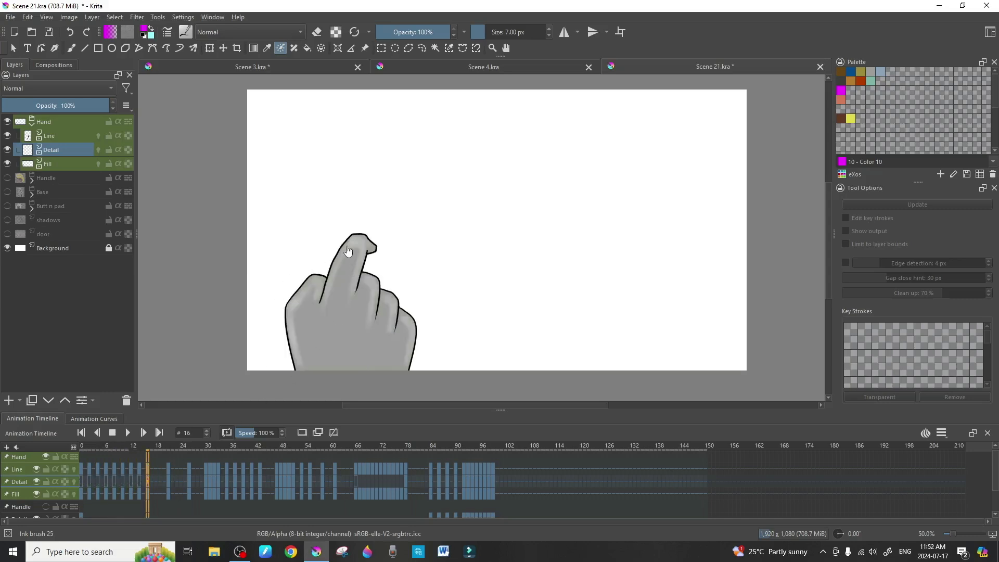
key(b)
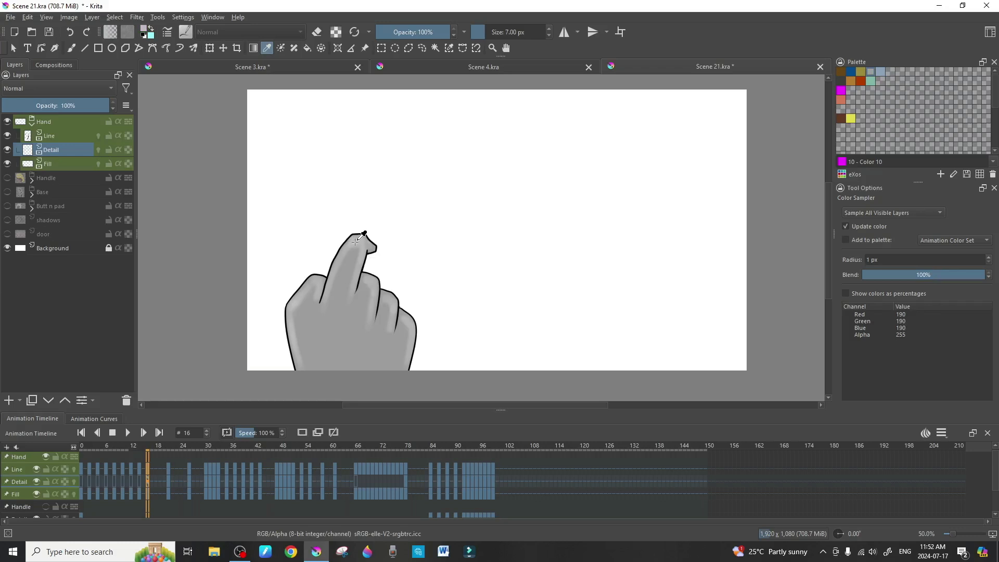
right_click(361, 220)
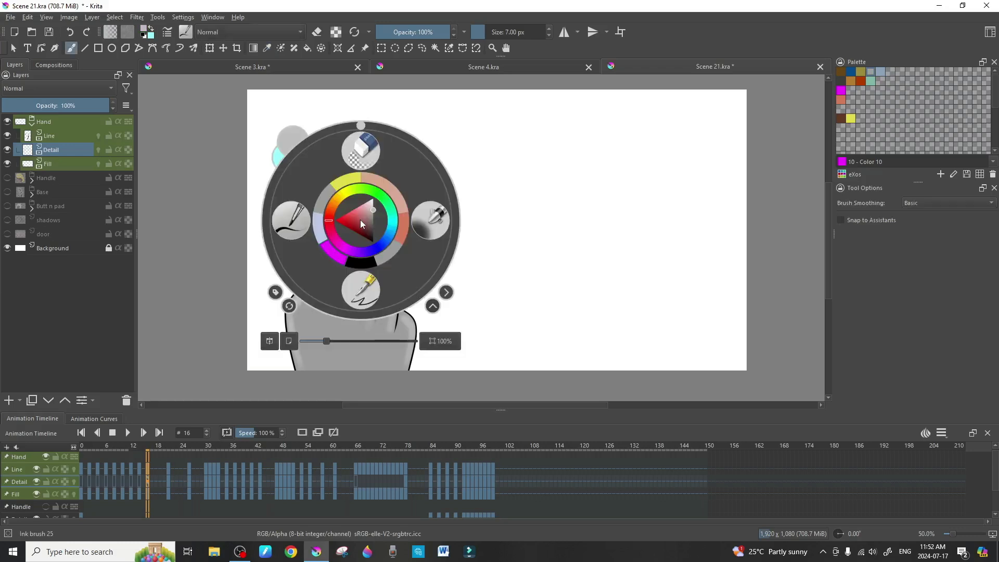
click(431, 220)
drag(369, 264, 330, 266)
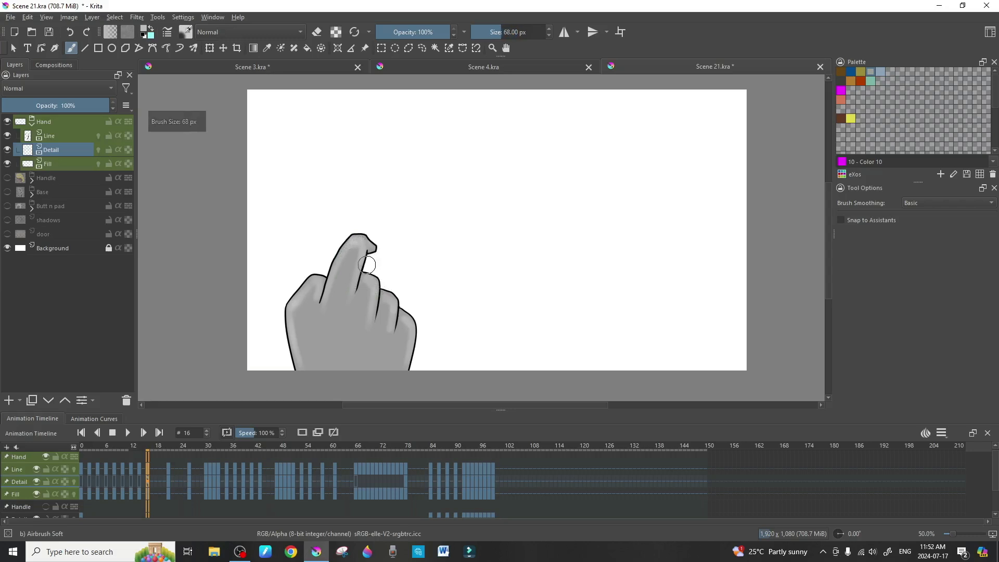
Reduce the brush to 28 px and airbrush light grey highlights along the hand's edges on the Detail layer at frames 0 and 2.
click(82, 482)
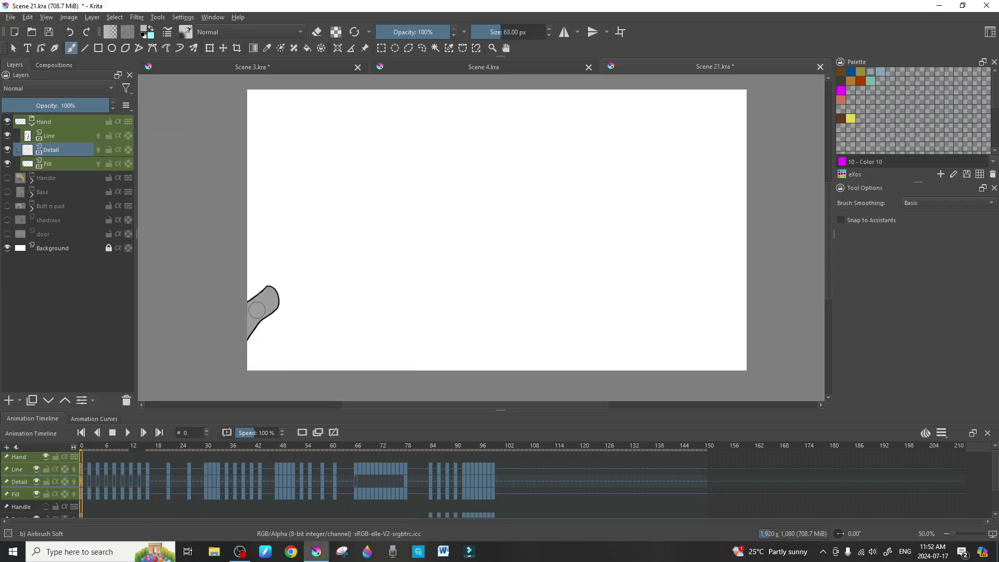
key(bracketleft)
key(bracketleft)
key(bracketleft)
click(92, 483)
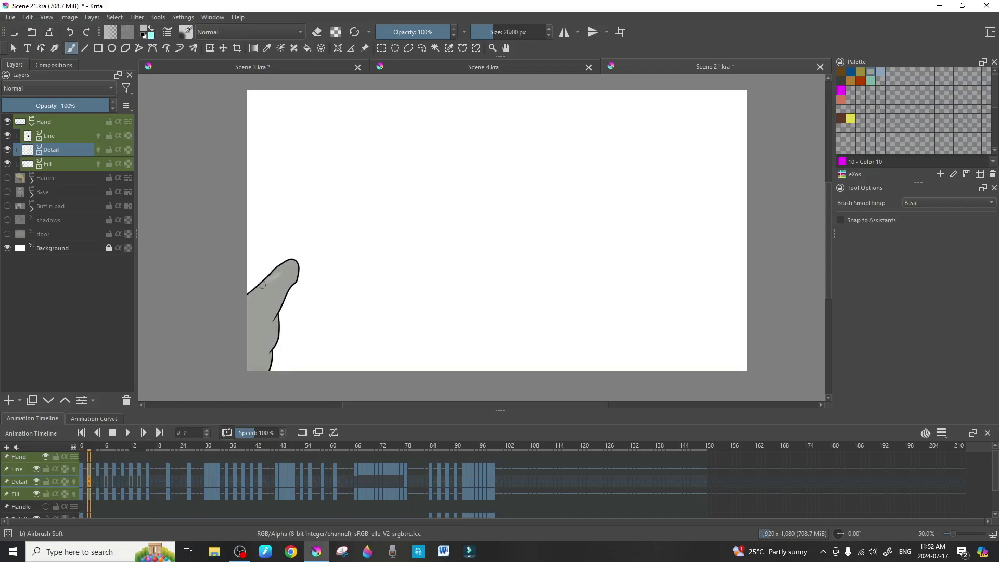
mouse_move(275, 272)
mouse_down()
mouse_move(268, 321)
mouse_move(278, 323)
mouse_move(266, 364)
mouse_up()
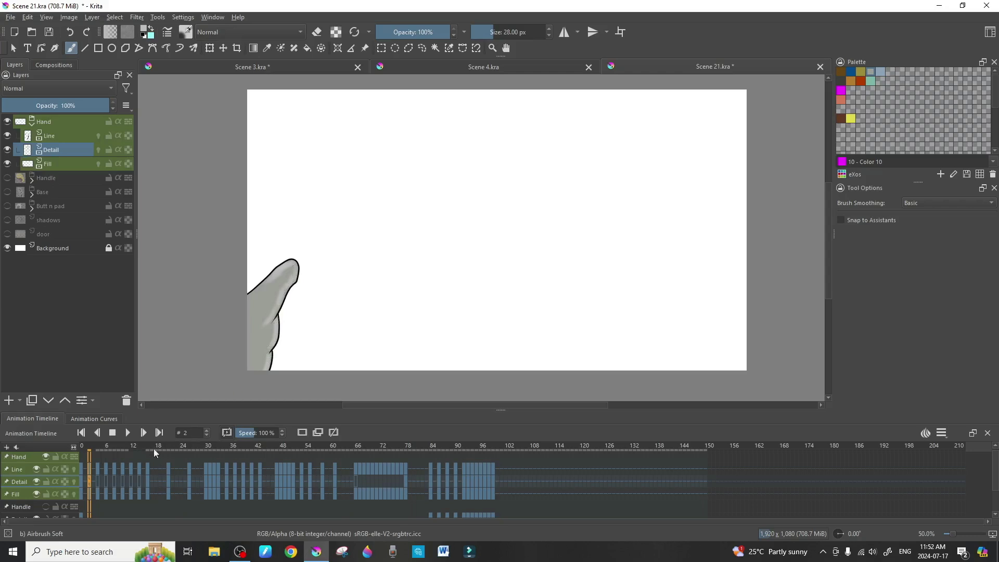
Airbrush light grey highlights along the finger and knuckle edges on the Detail layer at frames 4 and 6.
click(97, 481)
mouse_move(296, 272)
mouse_down()
mouse_move(279, 256)
mouse_move(289, 256)
mouse_move(266, 274)
mouse_move(280, 294)
mouse_move(300, 255)
mouse_move(268, 357)
mouse_move(295, 345)
mouse_move(288, 334)
mouse_move(287, 366)
mouse_up()
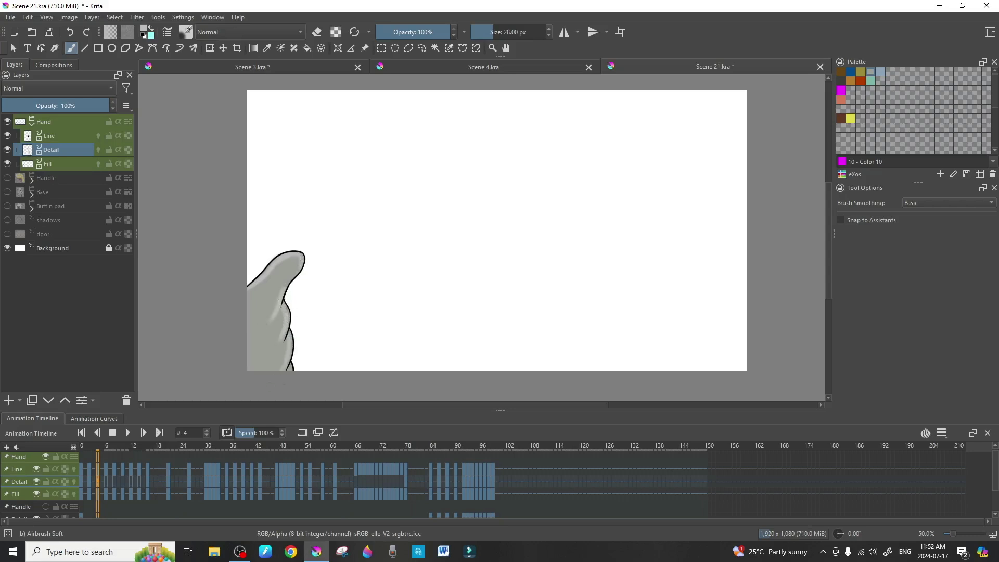
click(103, 481)
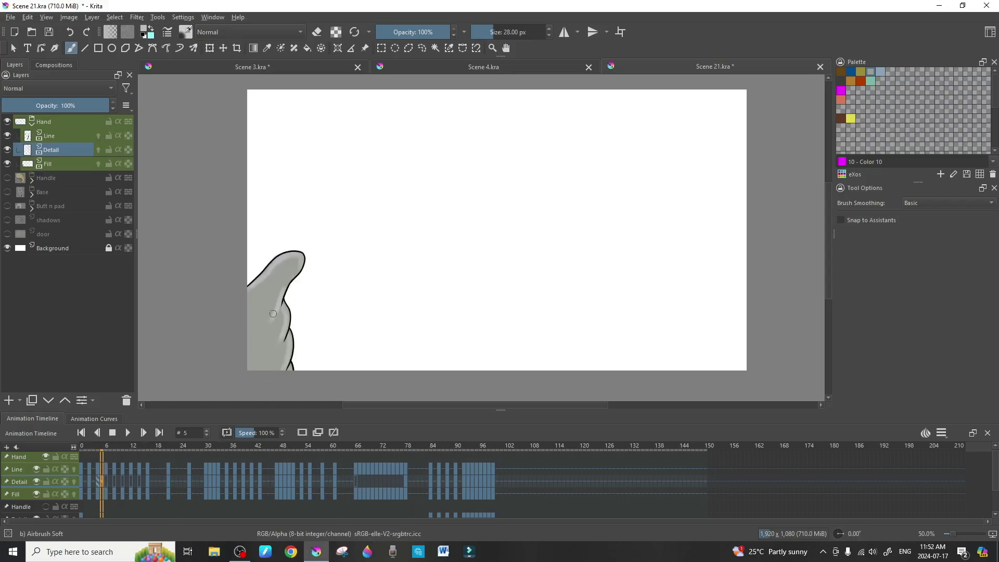
click(105, 481)
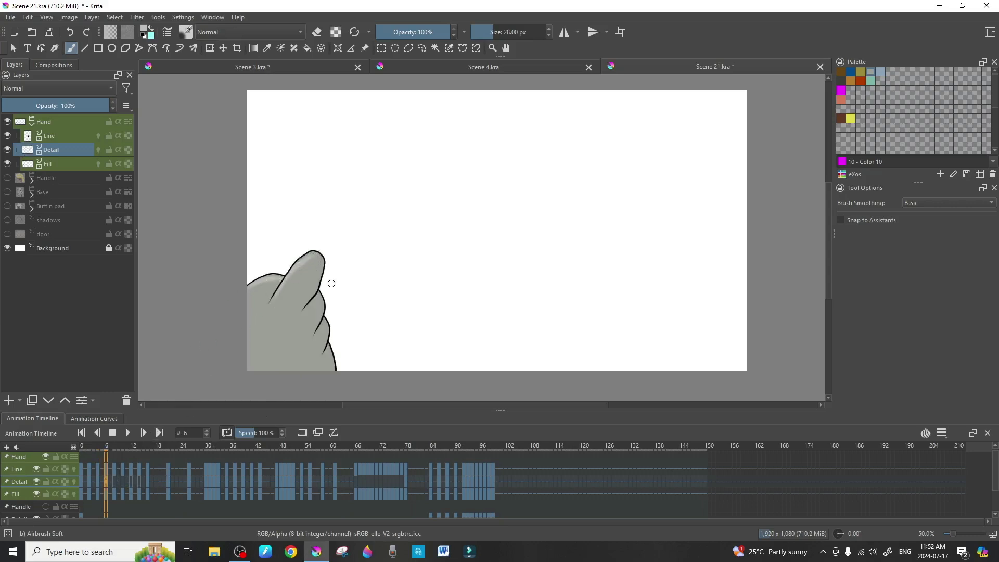
mouse_move(316, 305)
mouse_down()
mouse_move(319, 326)
mouse_move(323, 308)
mouse_move(311, 342)
mouse_move(328, 335)
mouse_move(323, 342)
mouse_move(325, 322)
mouse_move(311, 341)
mouse_move(333, 366)
mouse_up()
key(ctrl+z)
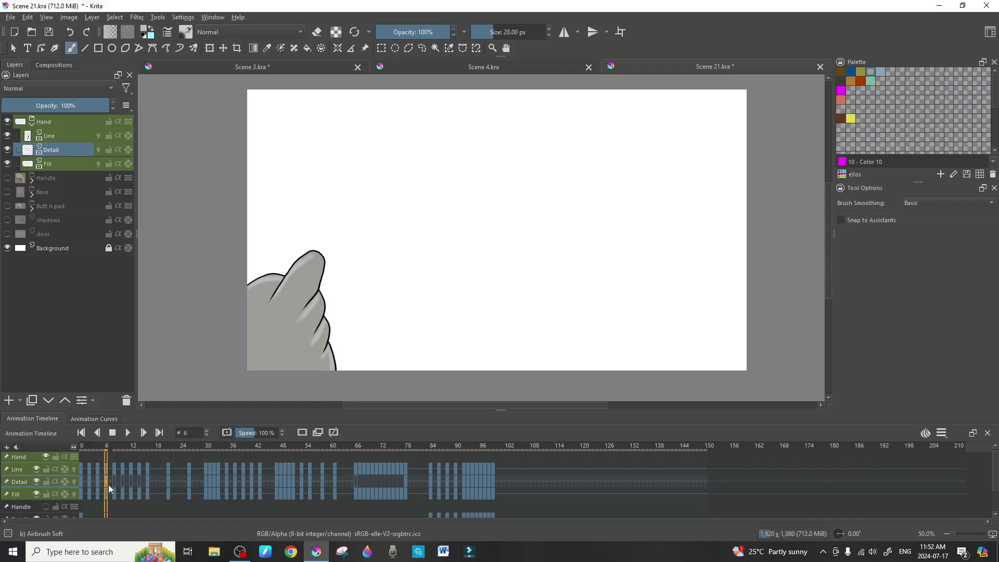
Airbrush light grey highlights beside the finger outlines and knuckles on the Detail layer at frames 8 and 10.
click(115, 482)
mouse_move(325, 267)
mouse_down()
mouse_move(313, 292)
mouse_move(326, 268)
mouse_move(317, 328)
mouse_move(337, 327)
mouse_move(331, 351)
mouse_move(343, 369)
mouse_up()
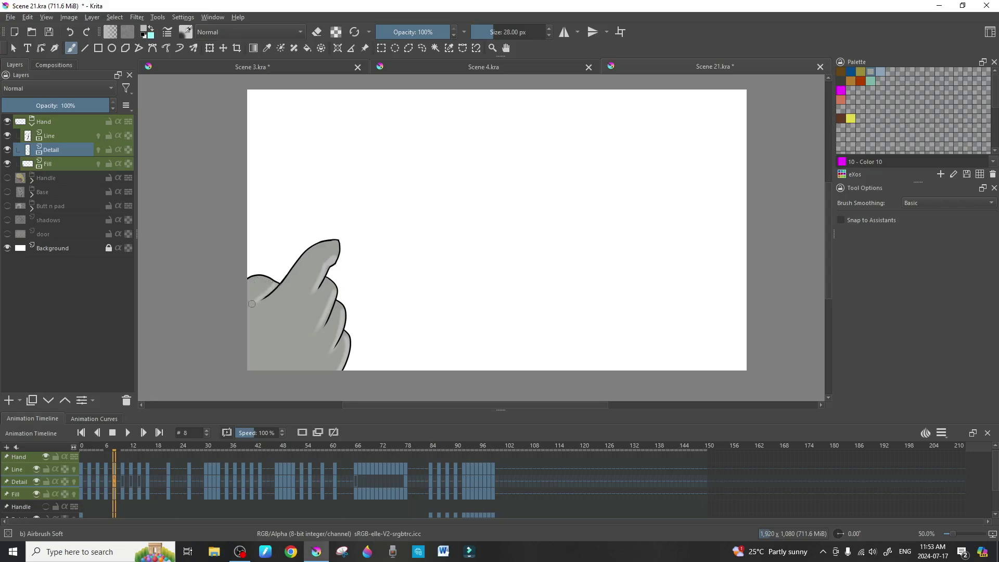
click(123, 483)
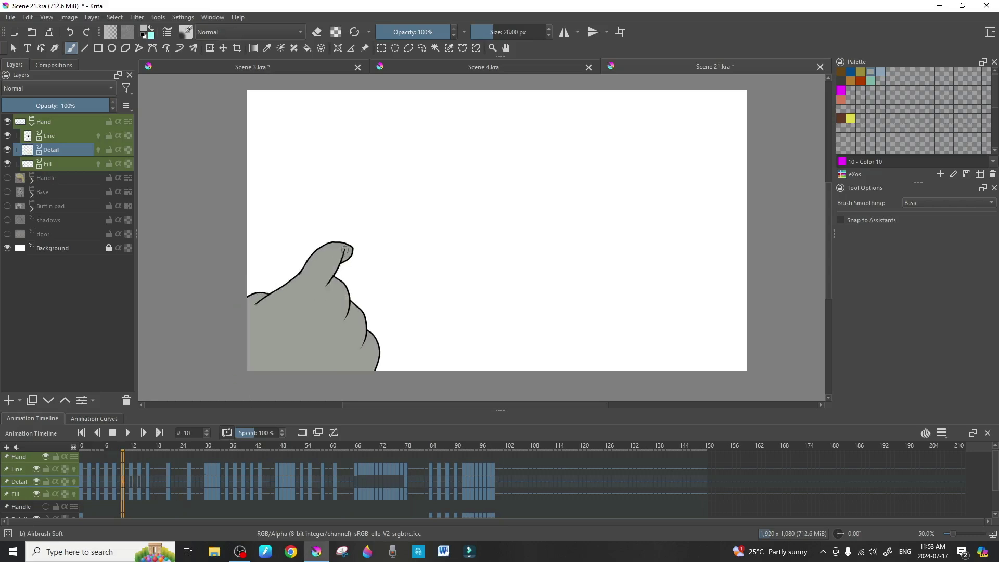
mouse_move(345, 249)
mouse_down()
mouse_move(306, 313)
mouse_move(351, 319)
mouse_move(333, 281)
mouse_move(345, 300)
mouse_move(326, 358)
mouse_move(362, 310)
mouse_move(348, 305)
mouse_move(362, 322)
mouse_move(339, 377)
mouse_move(372, 346)
mouse_move(367, 334)
mouse_move(376, 367)
mouse_up()
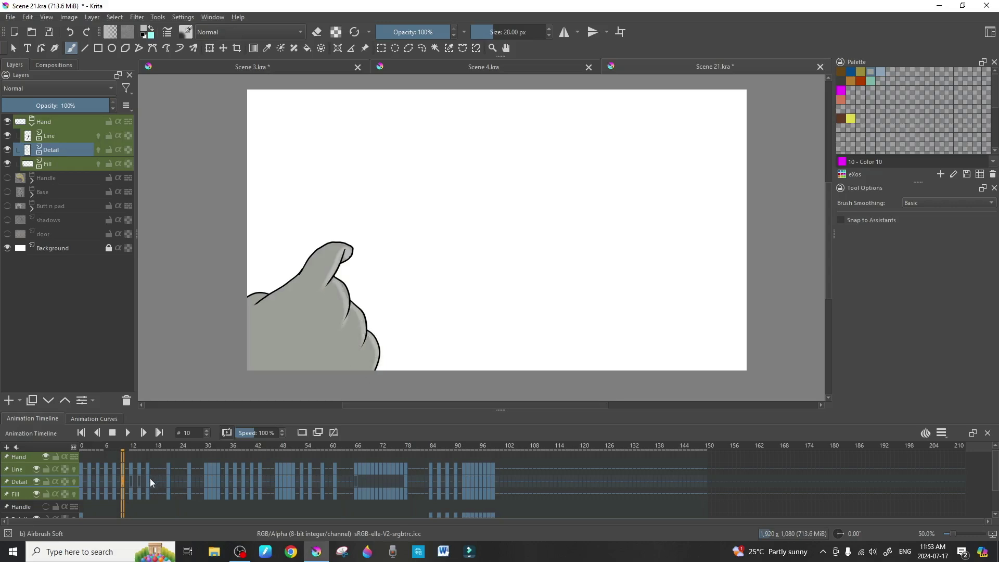
Airbrush light grey highlights on the index finger and the curled knuckles of the Detail layer at frame 12.
click(132, 480)
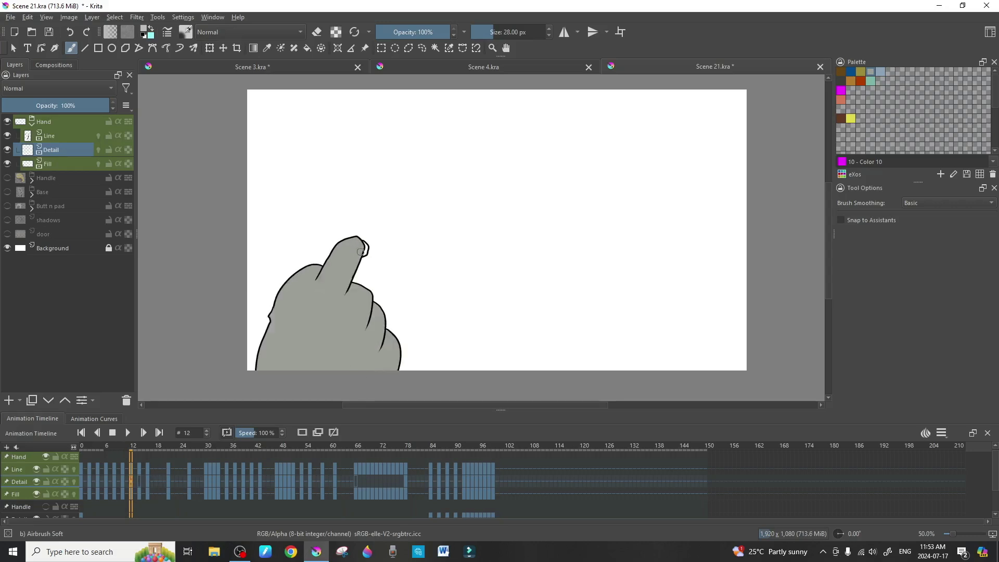
drag(358, 240, 358, 270)
mouse_move(354, 295)
mouse_down()
mouse_move(370, 296)
mouse_move(373, 317)
mouse_up()
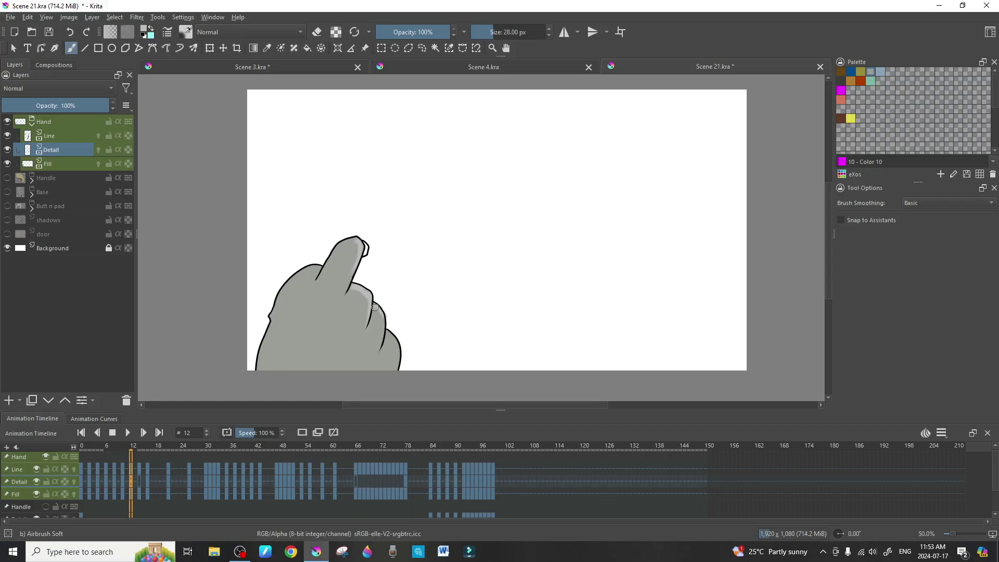
drag(374, 305, 377, 354)
key(ctrl+z)
drag(387, 332, 397, 367)
On the Fill layer at frame 12, sample the hand's base grey and paint the unfilled fingertip with a 20 px brush.
click(21, 495)
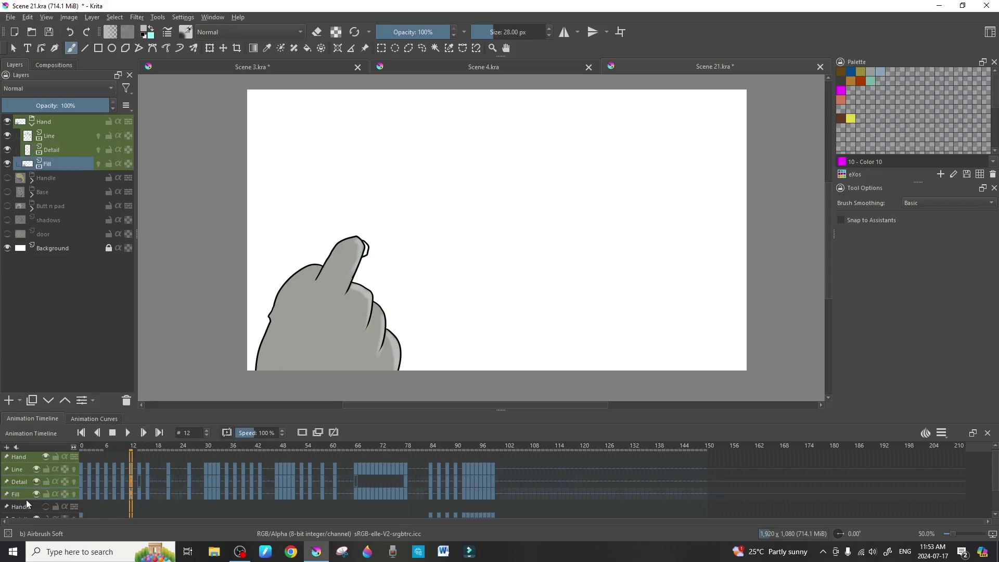
key(p)
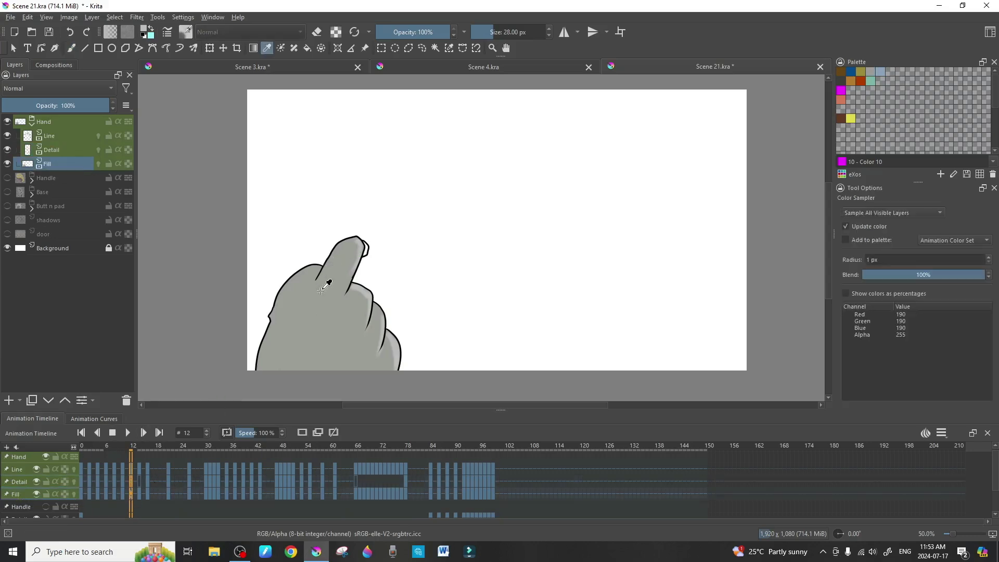
click(34, 494)
click(34, 496)
click(35, 497)
click(36, 494)
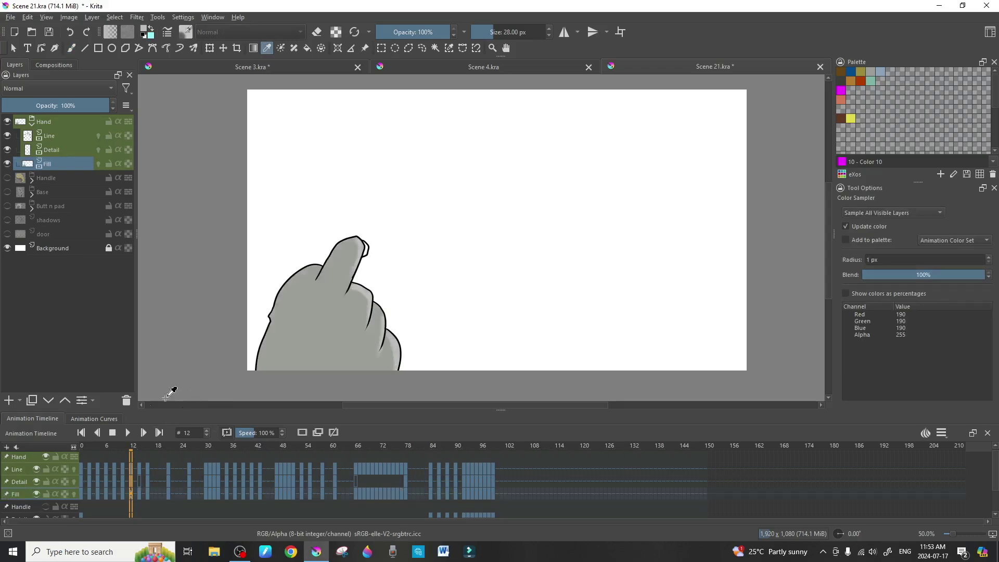
key(b)
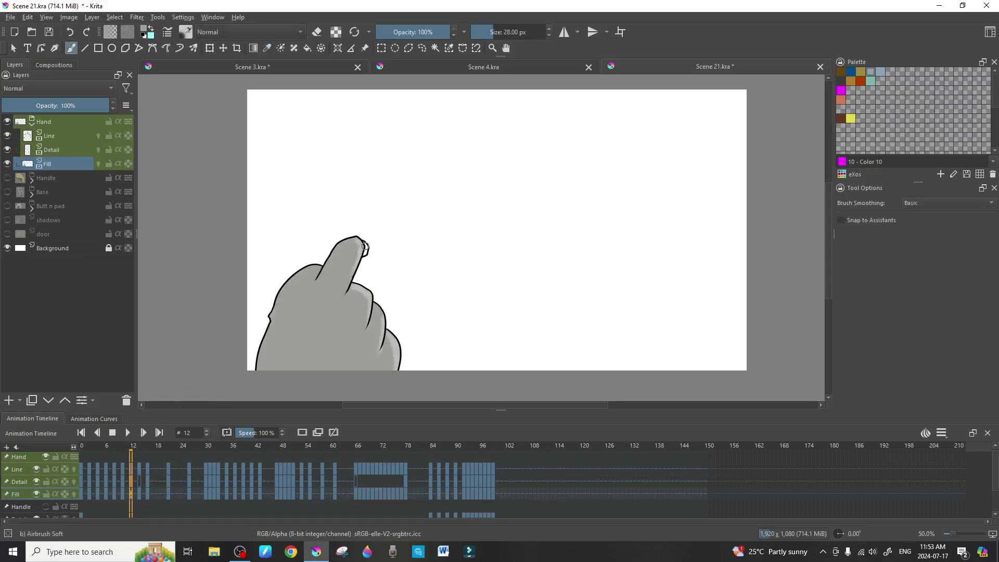
key(bracketleft)
Resample the highlight grey from the frame 12 fingertip and airbrush highlights on the frame 14 Detail drawing, enlarging the brush to 41 px.
click(139, 481)
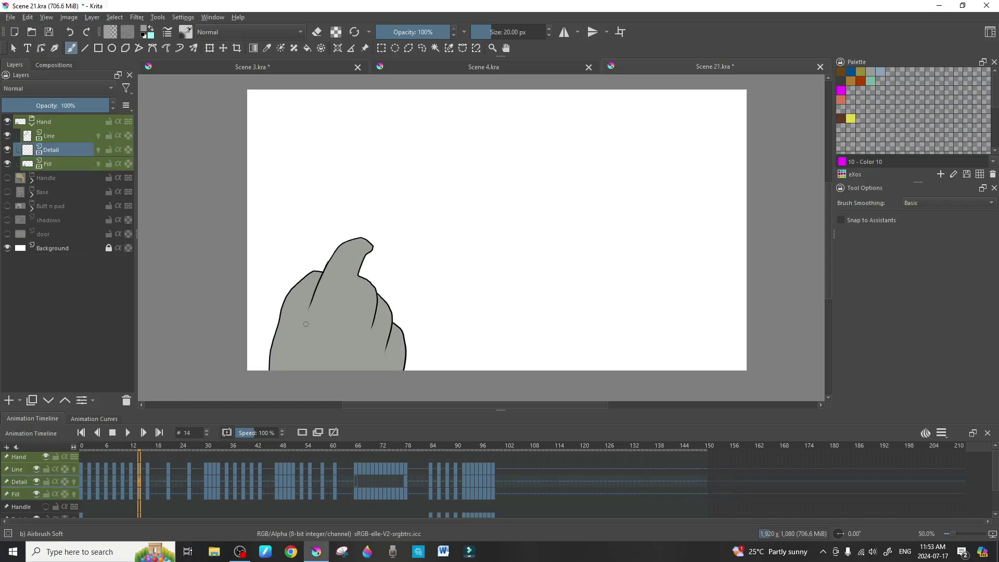
click(130, 481)
click(357, 247)
key(b)
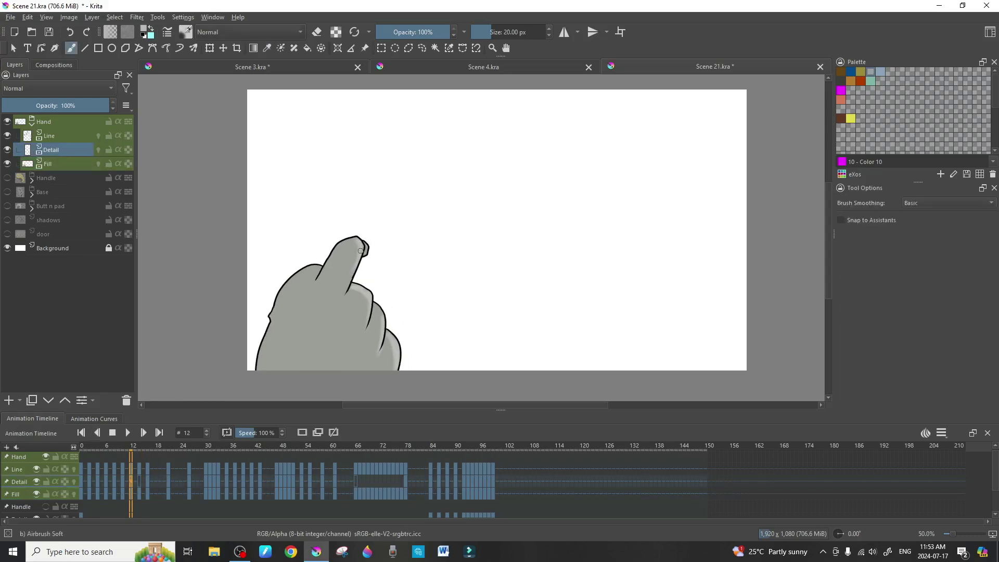
click(141, 479)
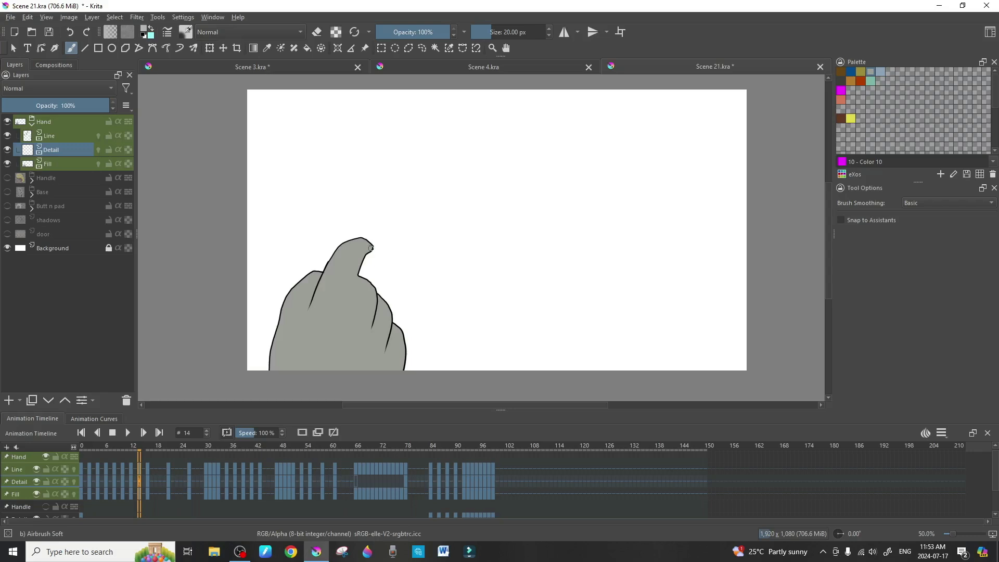
key(bracketright)
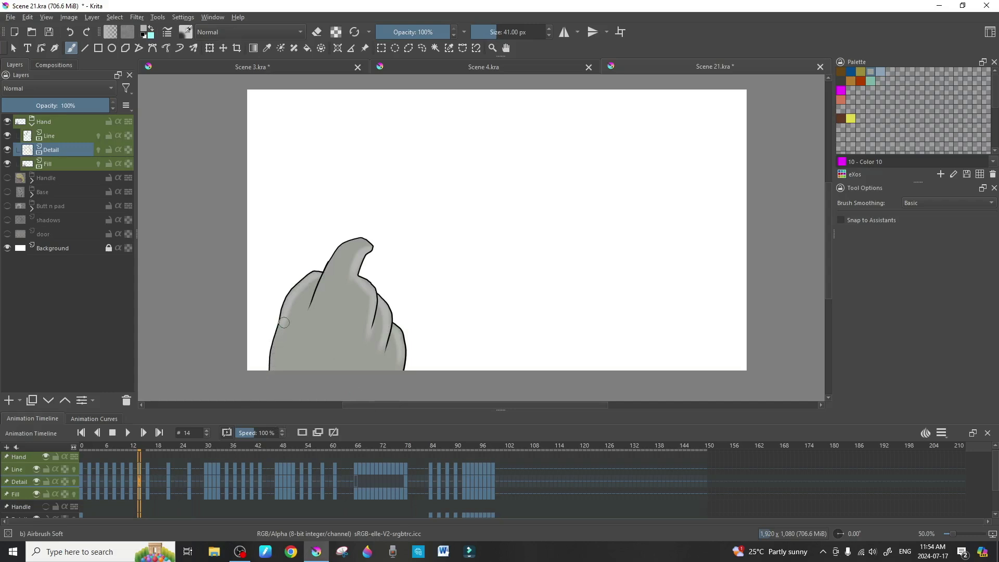
Go to frame 16 and show the Handle, Base, Butt n pad, shadows and door layers.
click(149, 482)
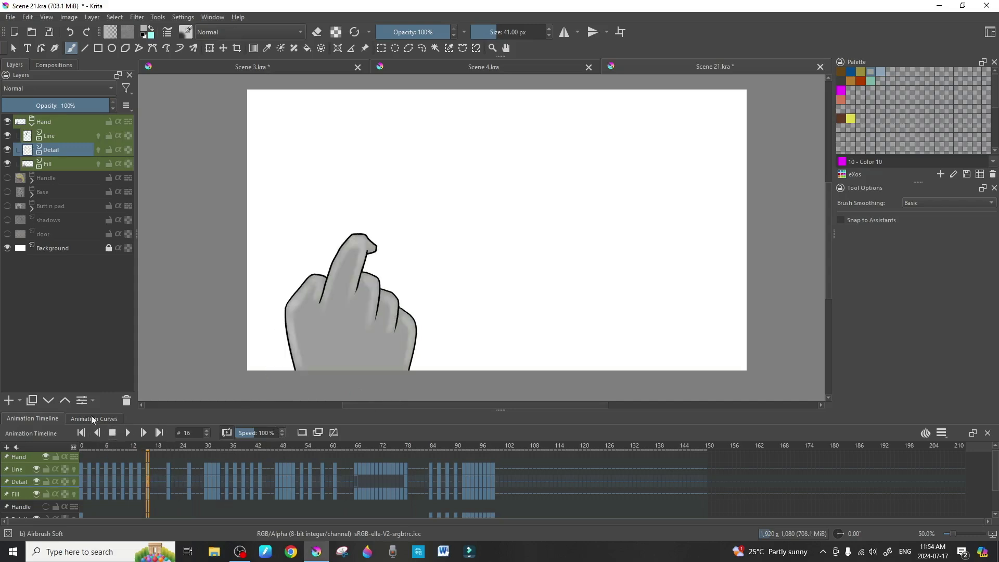
click(7, 178)
click(8, 191)
click(8, 206)
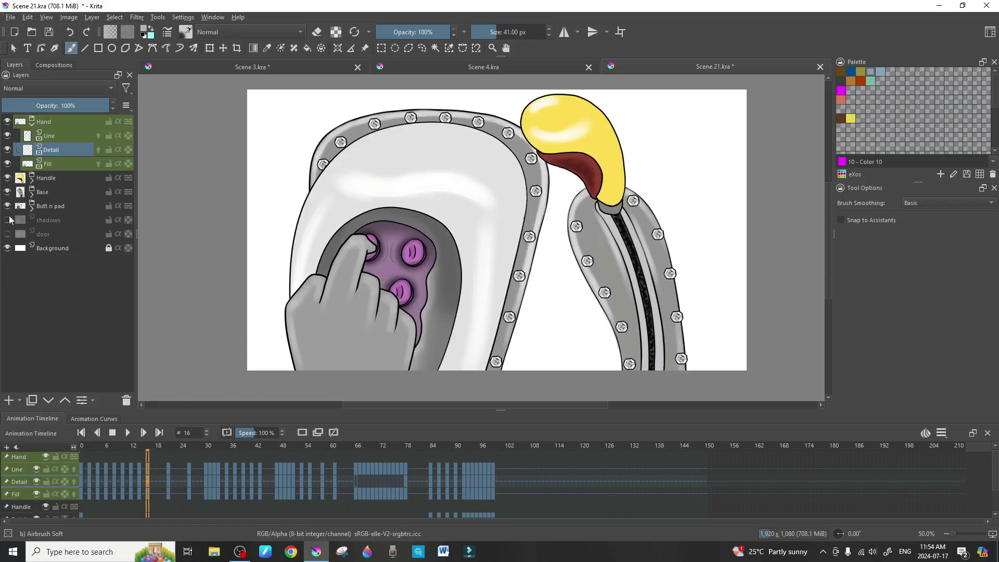
click(7, 219)
click(7, 234)
Set the animation's clip end to 110 and play the scene from frame 0.
key(Home)
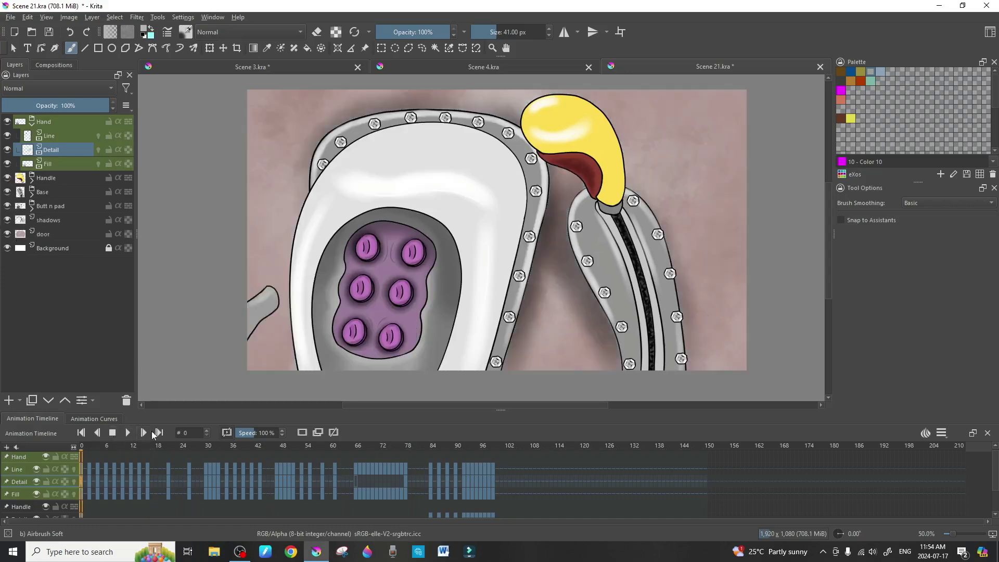
click(942, 432)
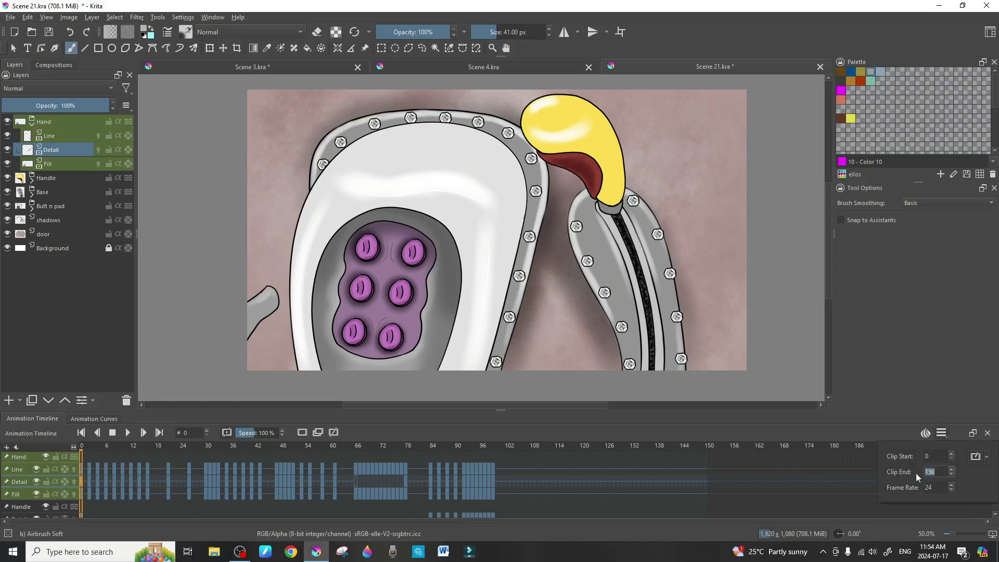
text(110)
click(121, 433)
click(129, 434)
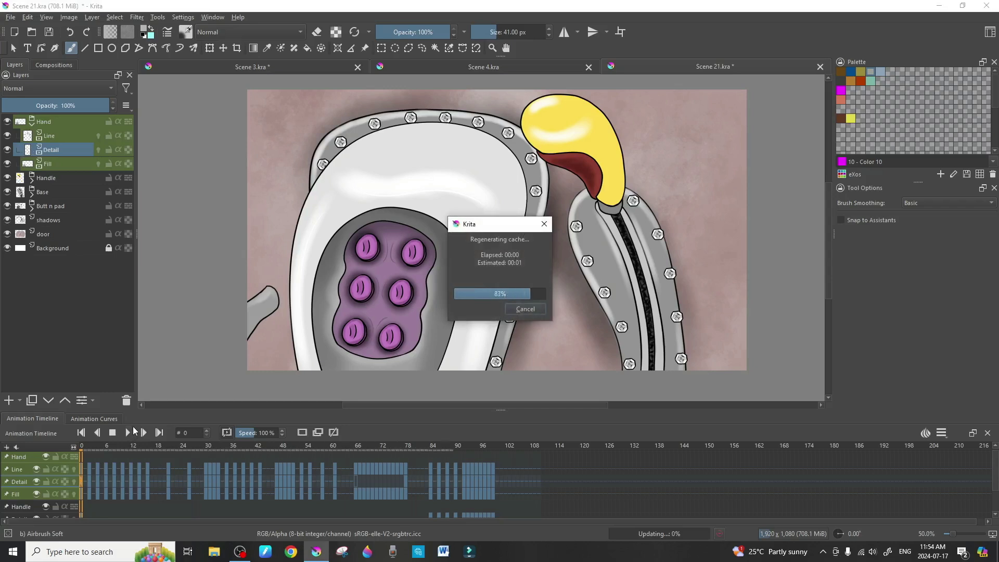